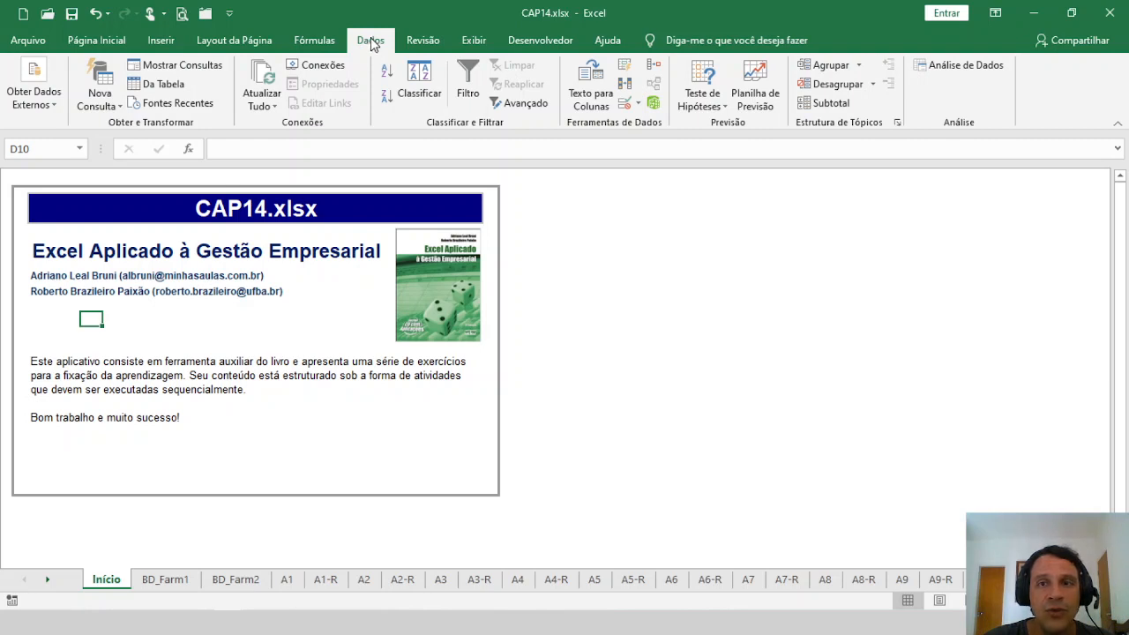
click(91, 333)
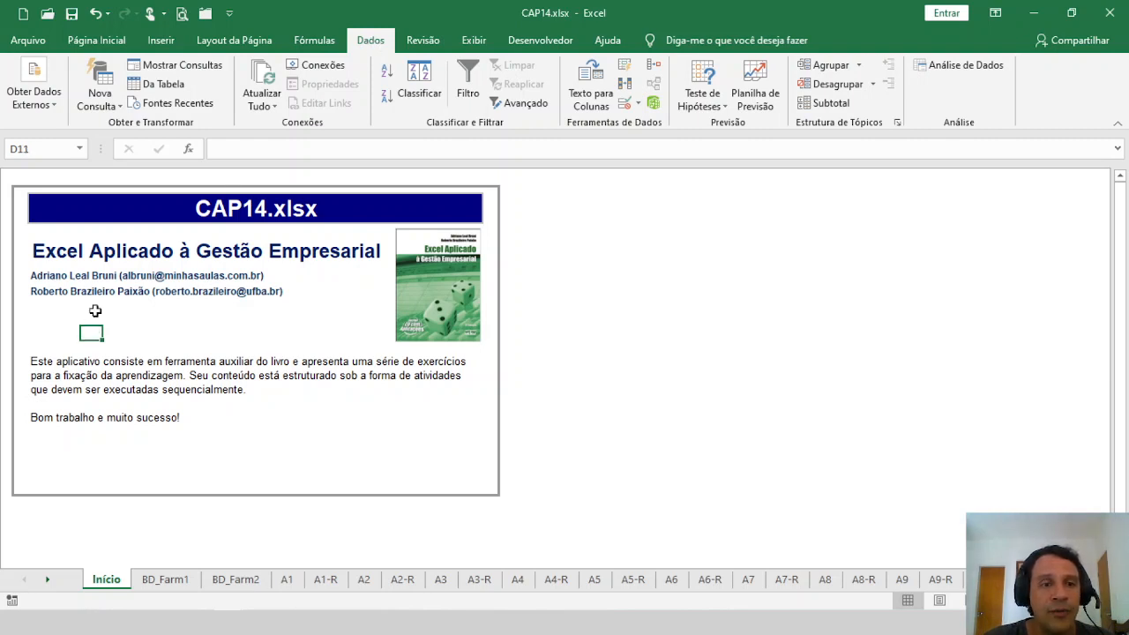
click(95, 321)
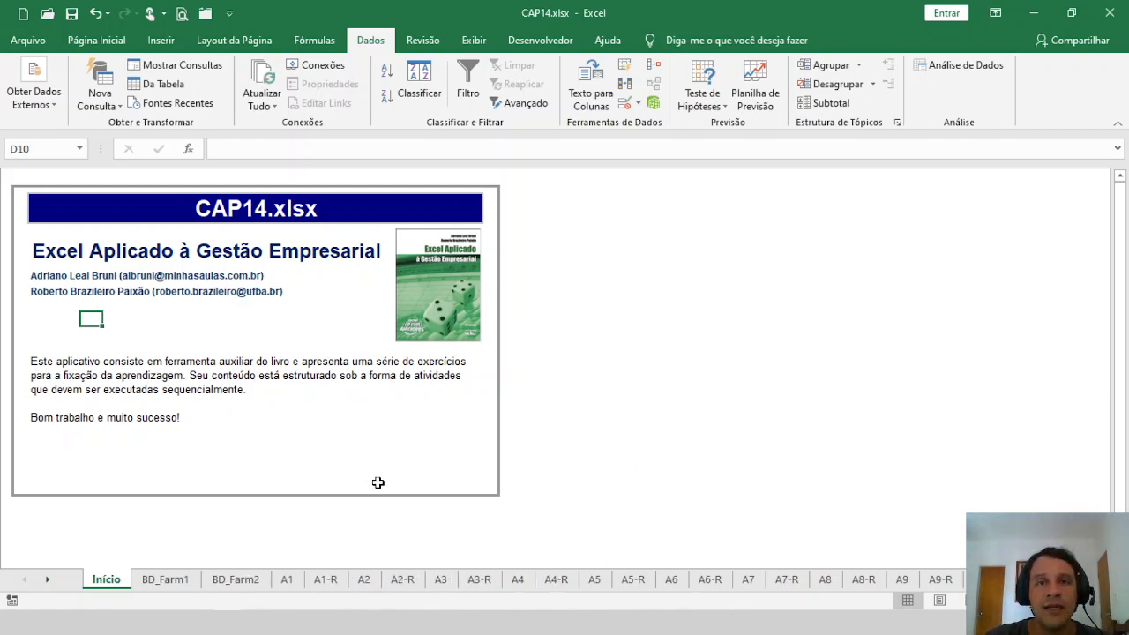
Step: Look over the BD_Farm1 and BD_Farm2 data sheets and open the A1 activity sheet
click(175, 584)
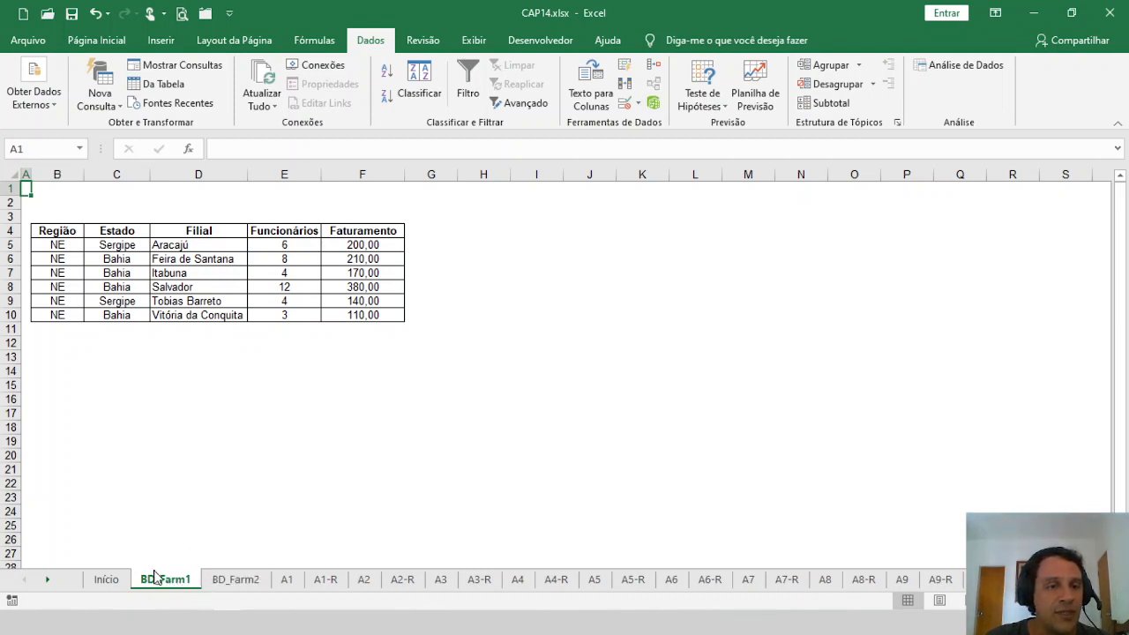
click(240, 582)
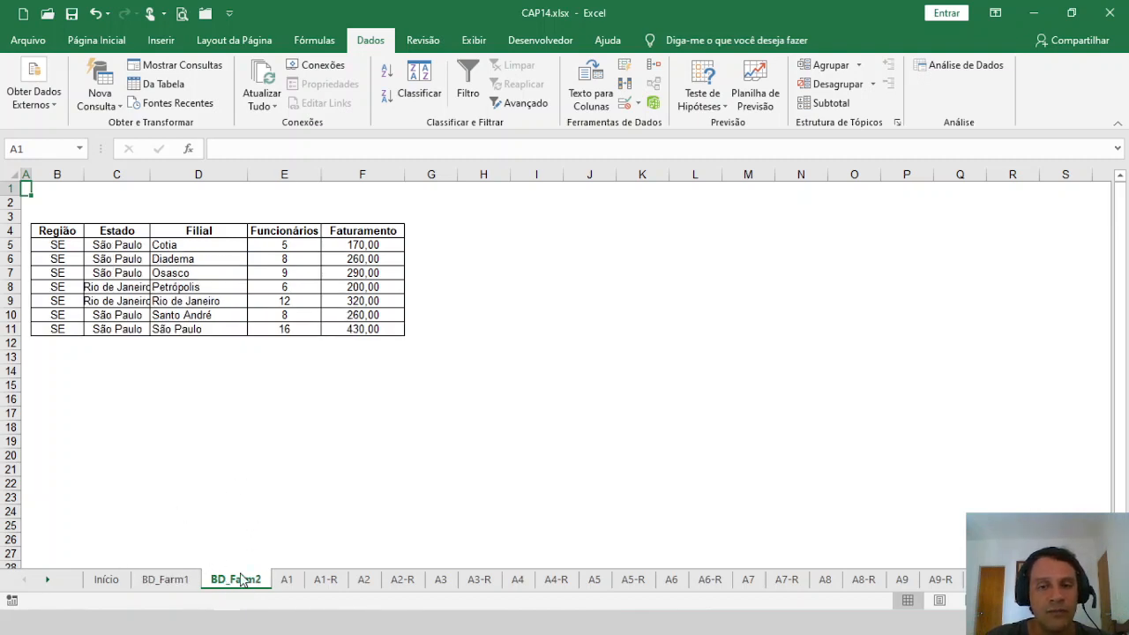
click(287, 579)
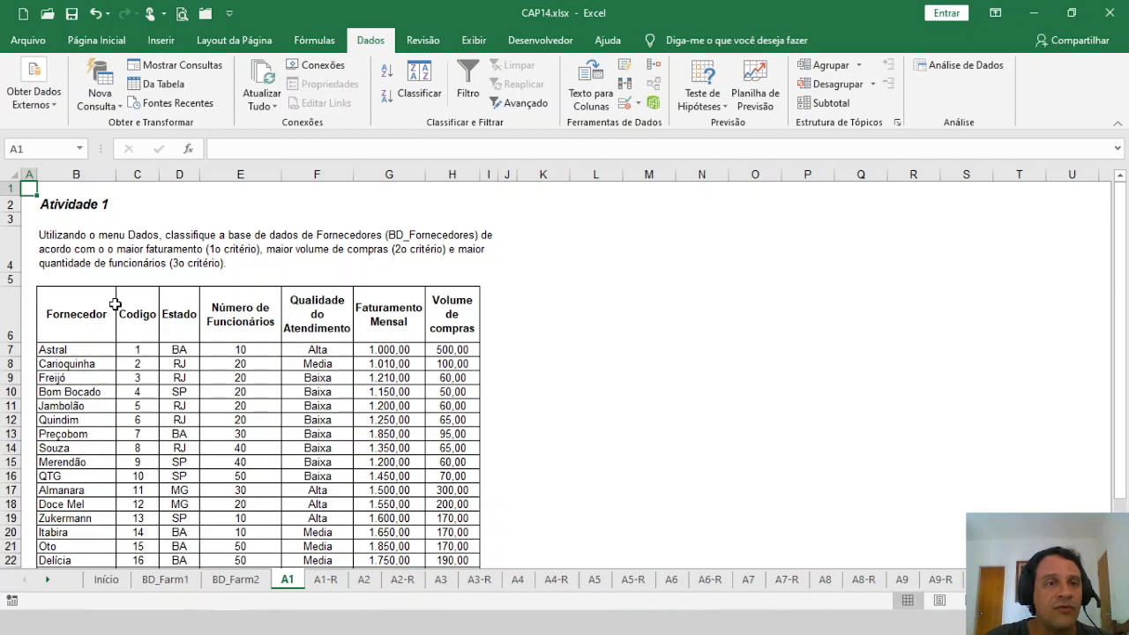
Step: Examine the supplier table's fields and records on sheet A1, including the full Quindim record in row 12
click(97, 345)
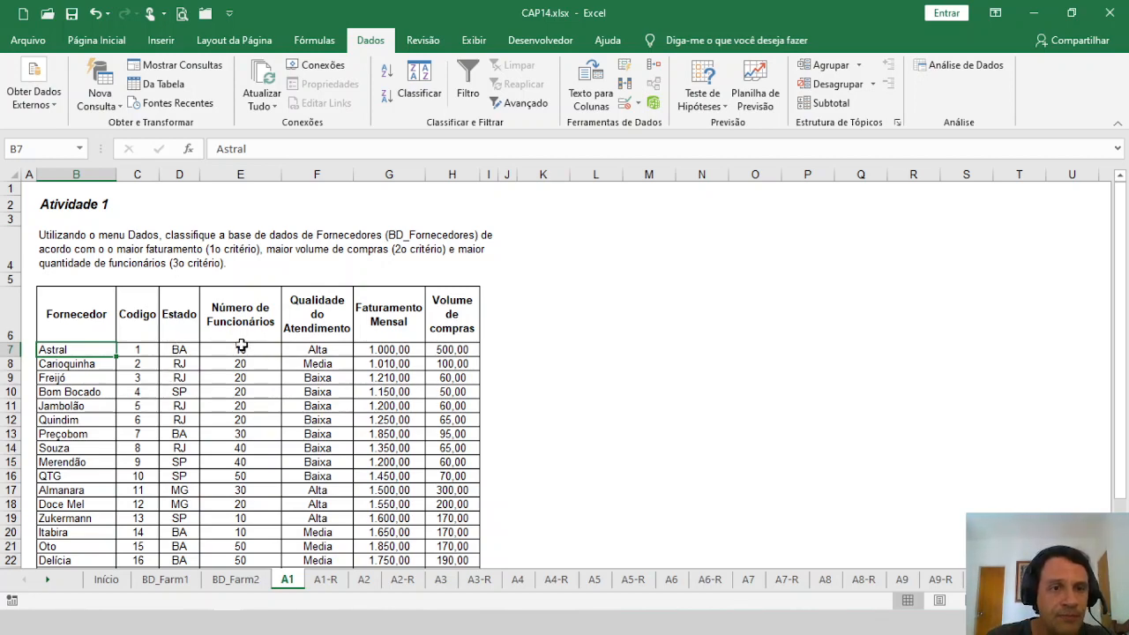
click(177, 353)
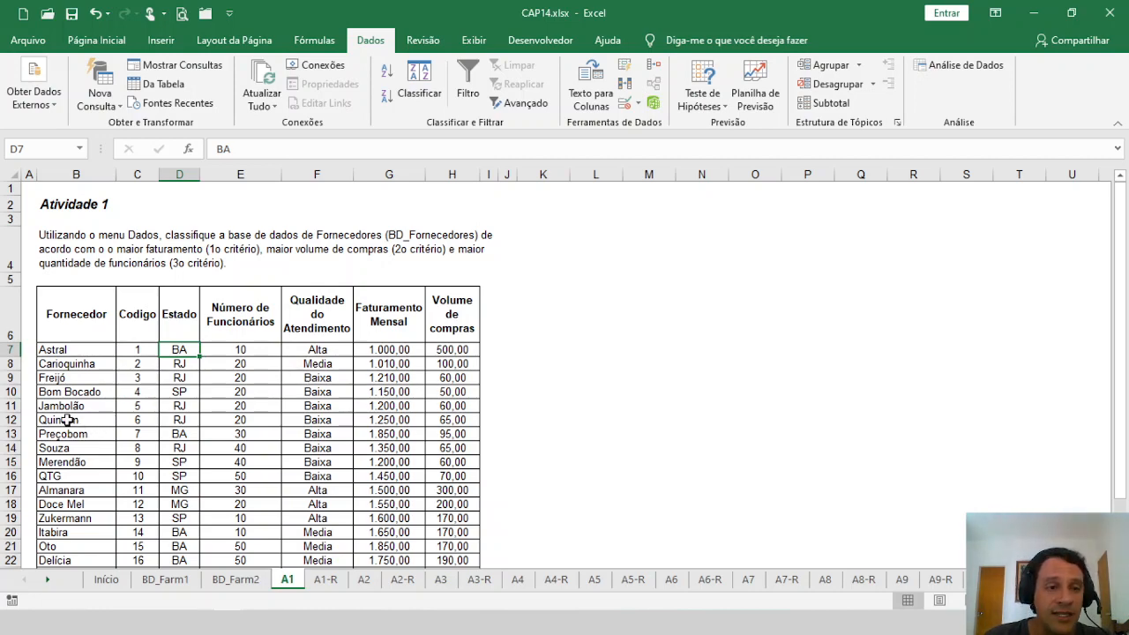
drag(67, 420, 452, 421)
scroll(418, 429, down, 3)
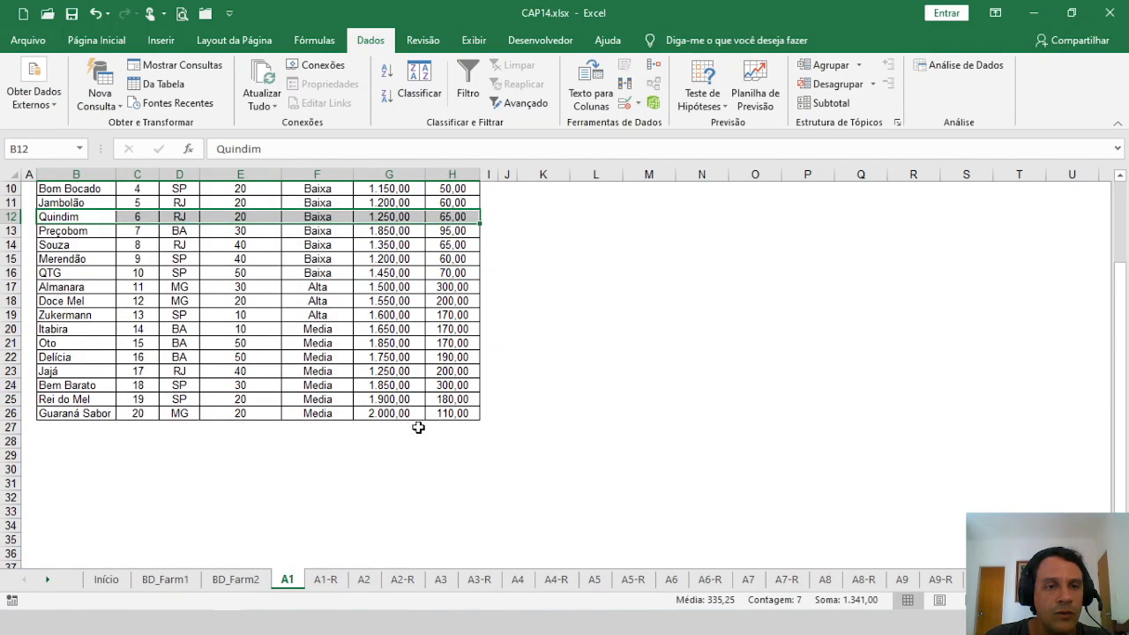
scroll(277, 375, up, 1)
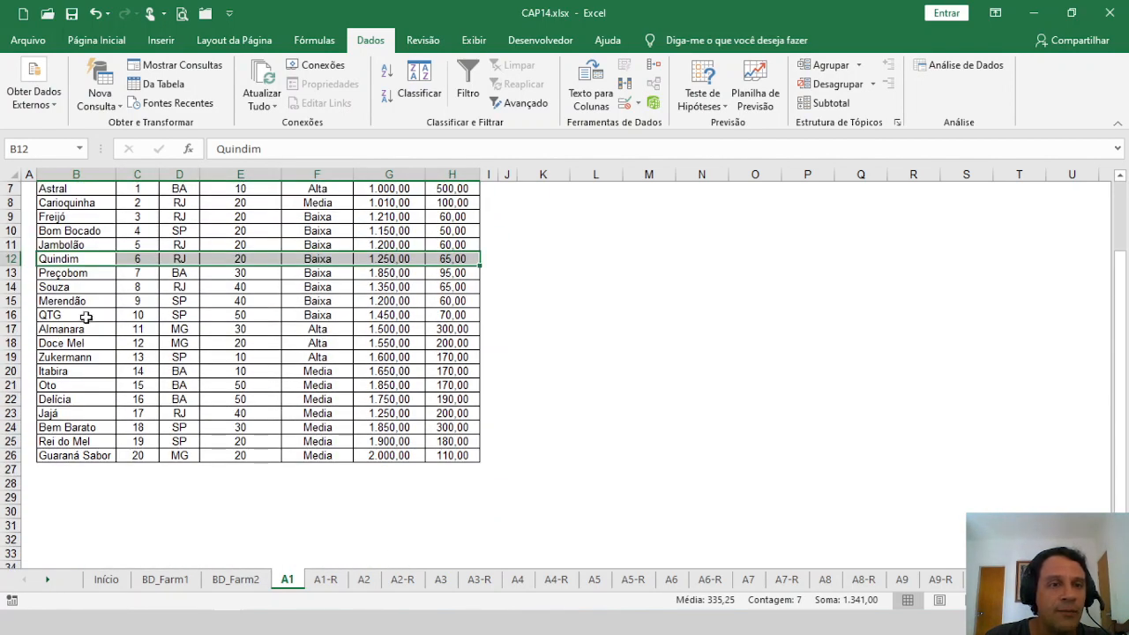
Step: Clear the contents of the QTG record in row 16 of the supplier table and undo the deletion
drag(81, 315, 450, 315)
key(Delete)
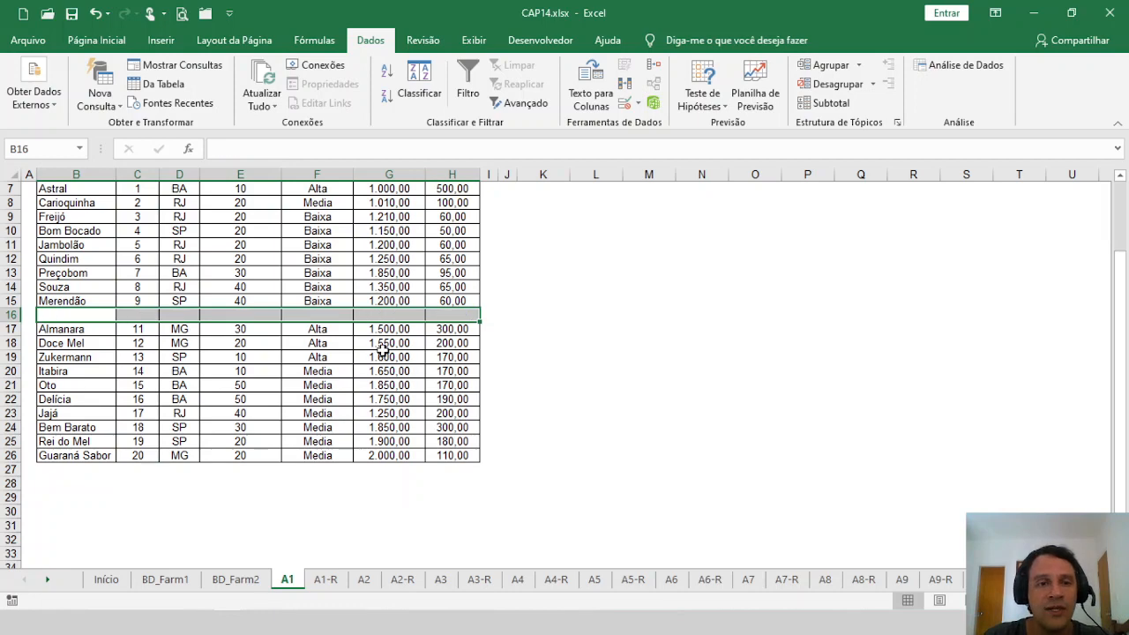
click(383, 355)
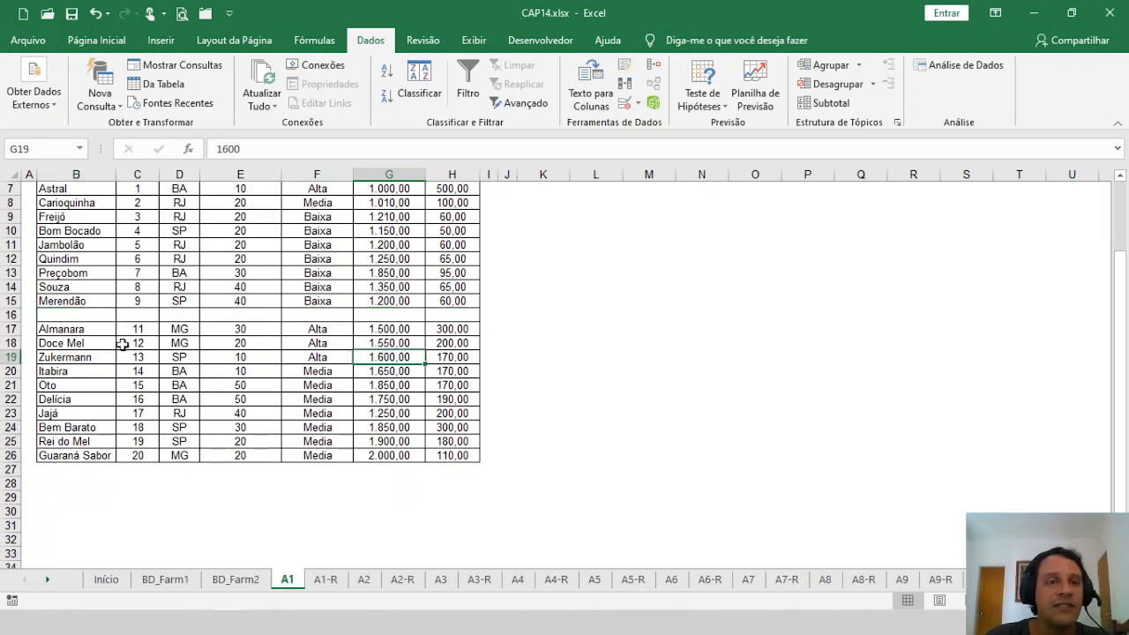
key(ctrl+z)
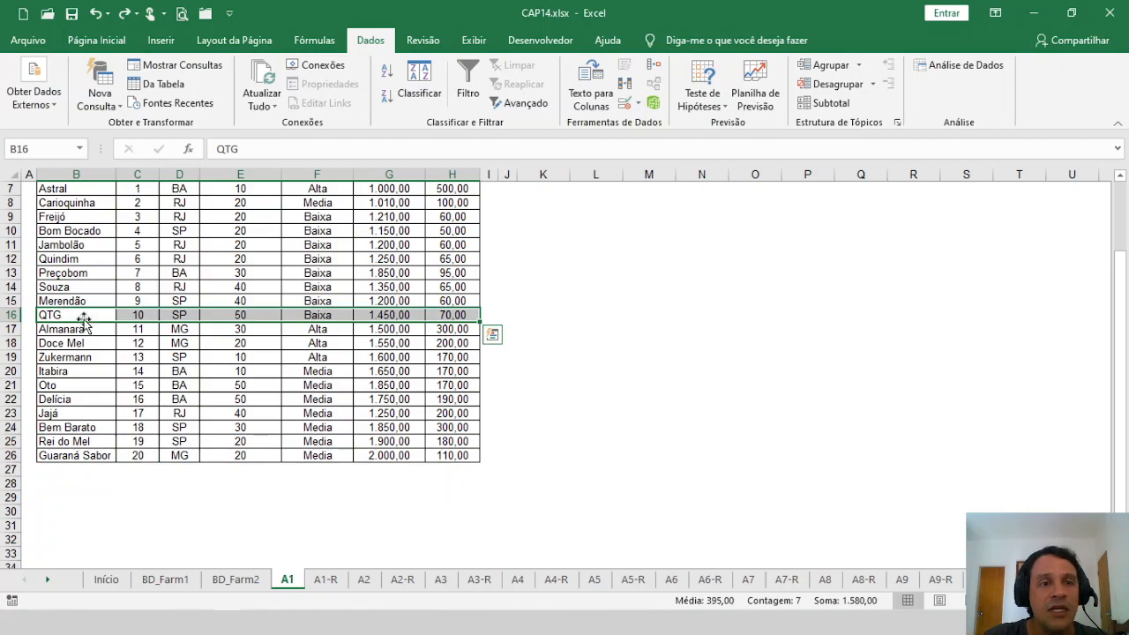
Step: Review the supplier table's column headings, including Qualidade do Atendimento and Faturamento Mensal
scroll(352, 317, up, 2)
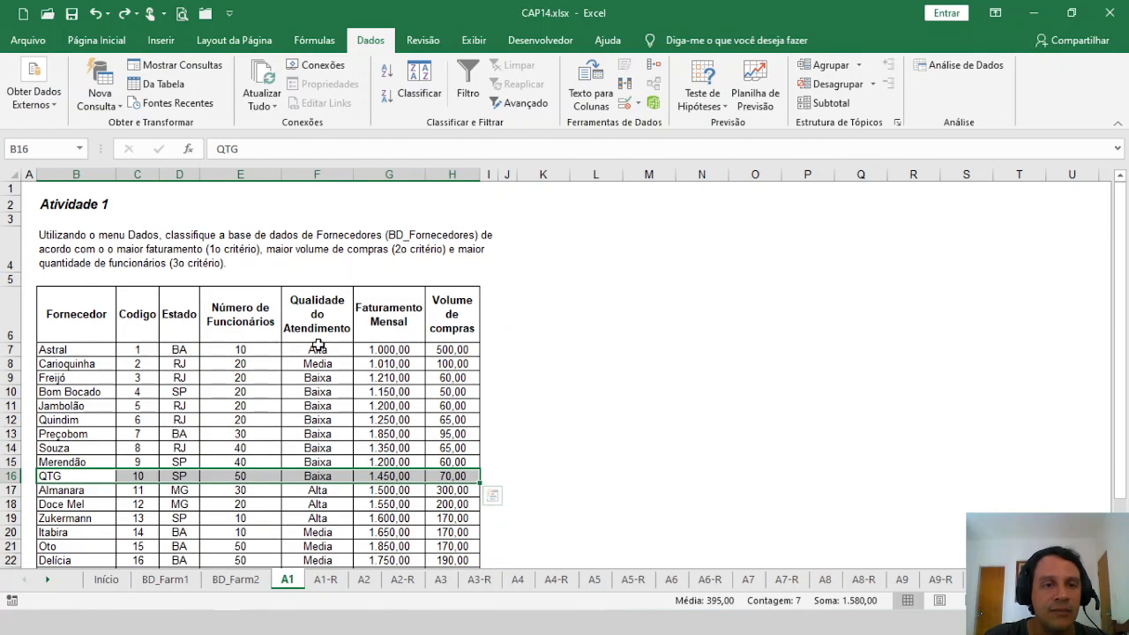
scroll(255, 294, down, 2)
scroll(238, 293, up, 1)
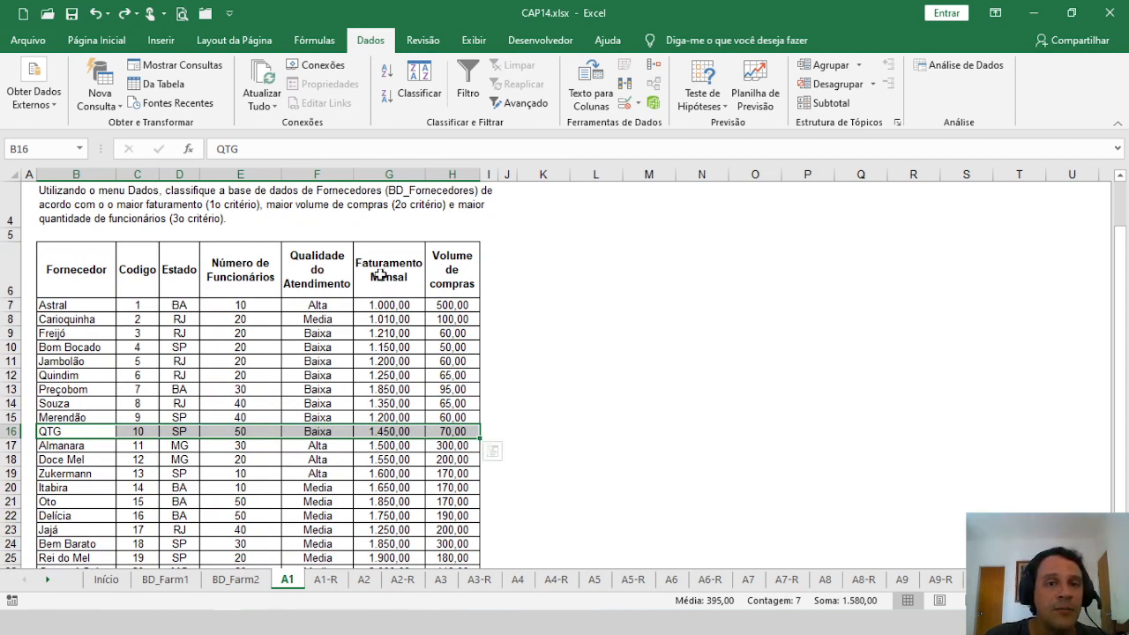
click(310, 265)
click(377, 265)
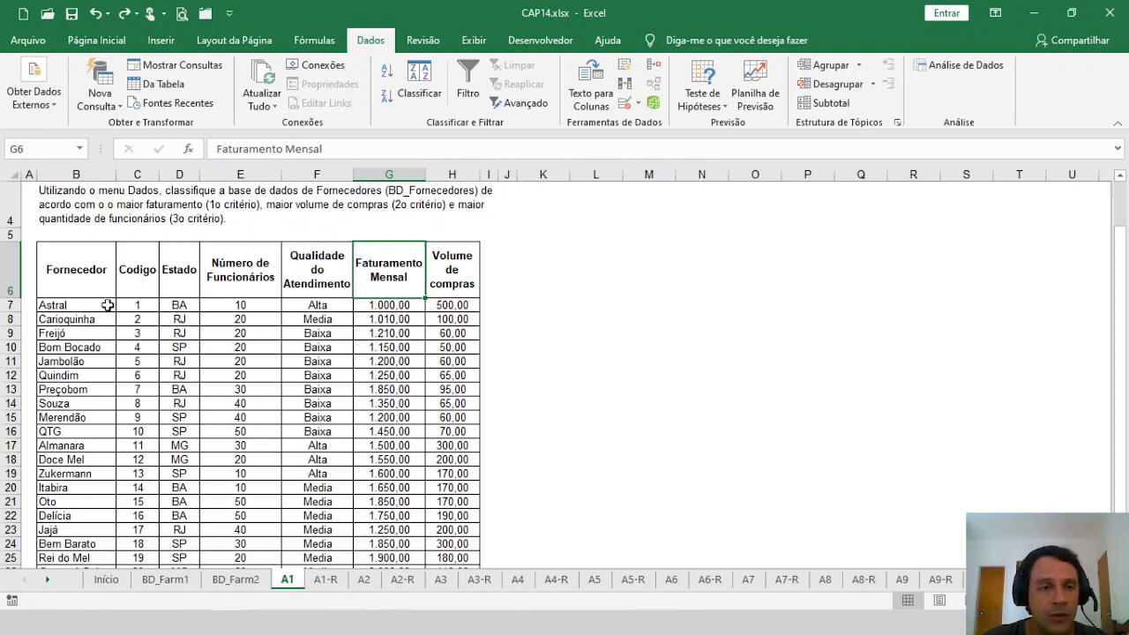
scroll(255, 346, up, 1)
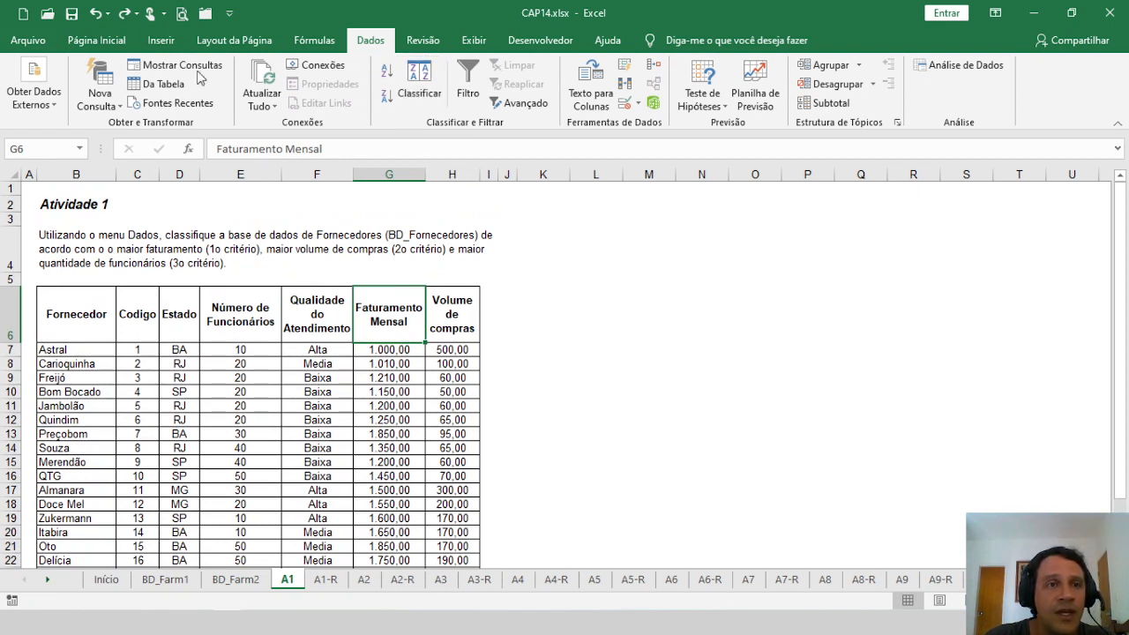
Step: Check the available Classificar e Filtrar options and return to the data sorting tools
click(95, 40)
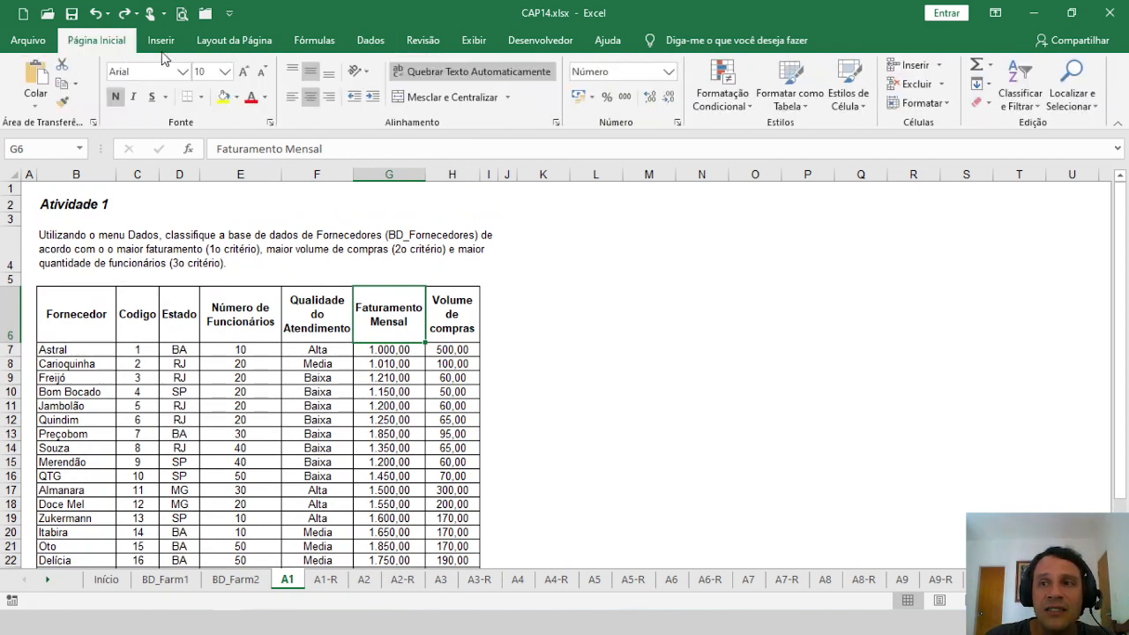
click(1023, 104)
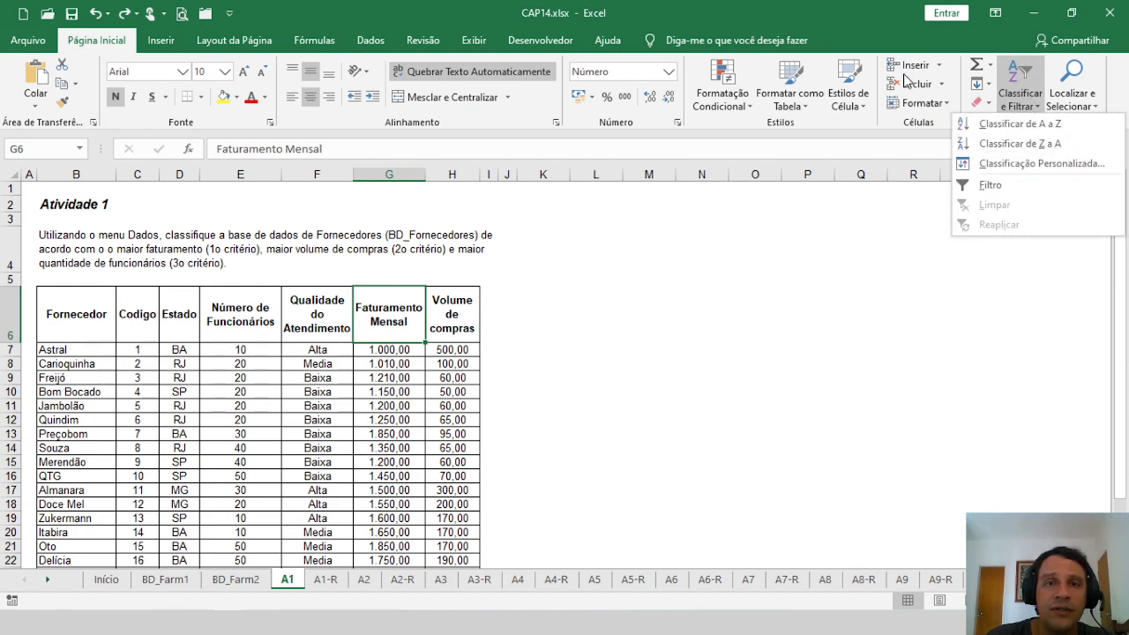
click(370, 43)
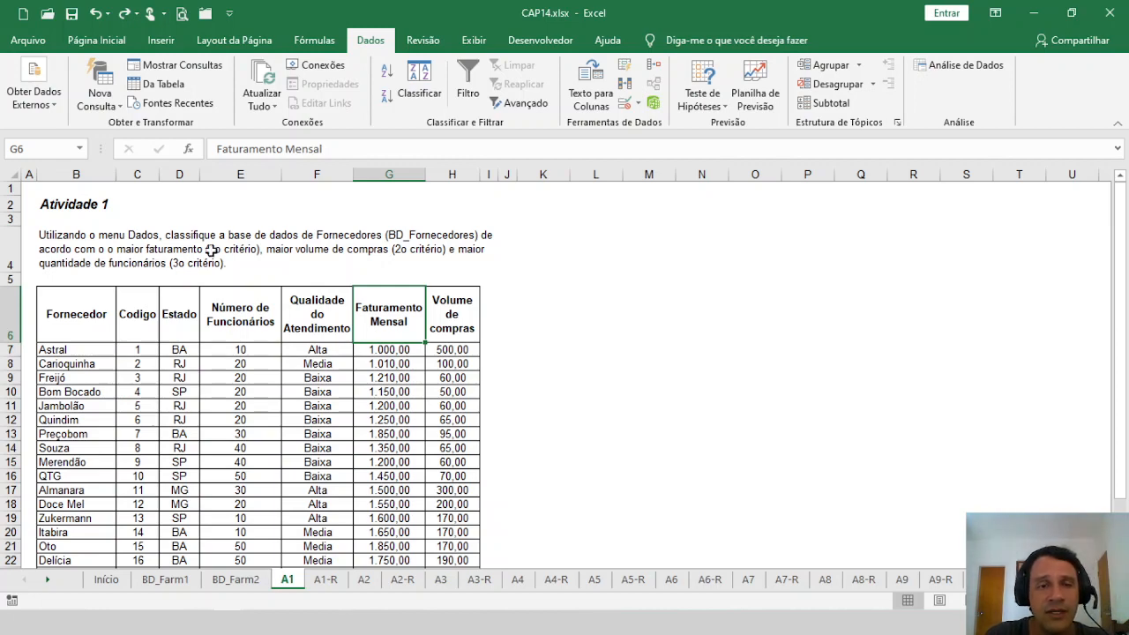
Step: Sort the supplier table on sheet A1 by Fornecedor from A to Z
click(79, 351)
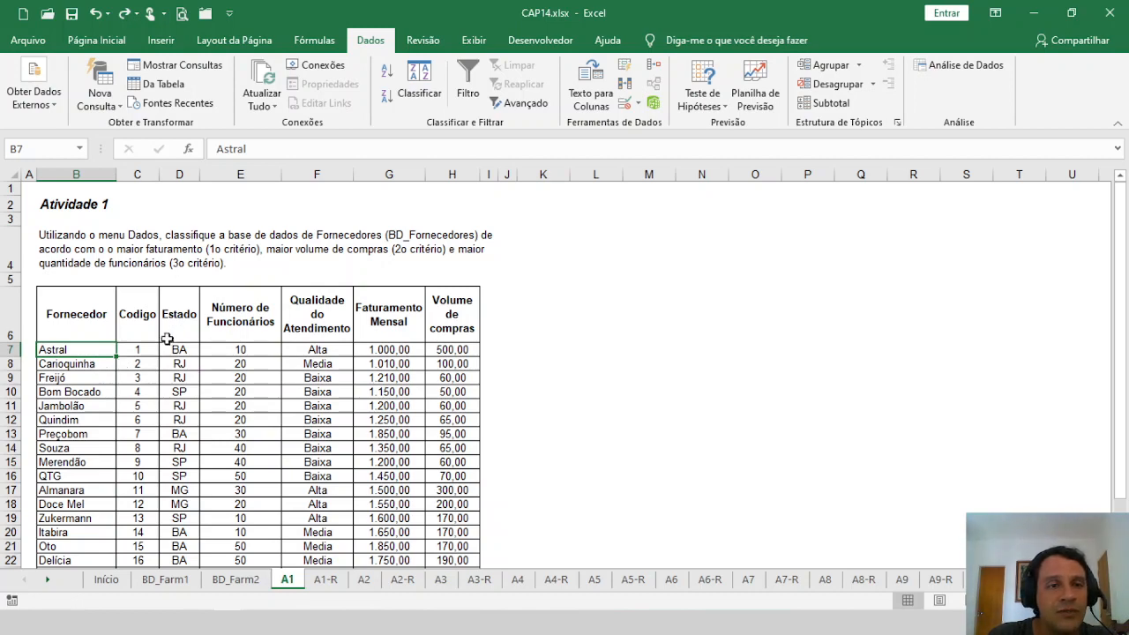
click(88, 376)
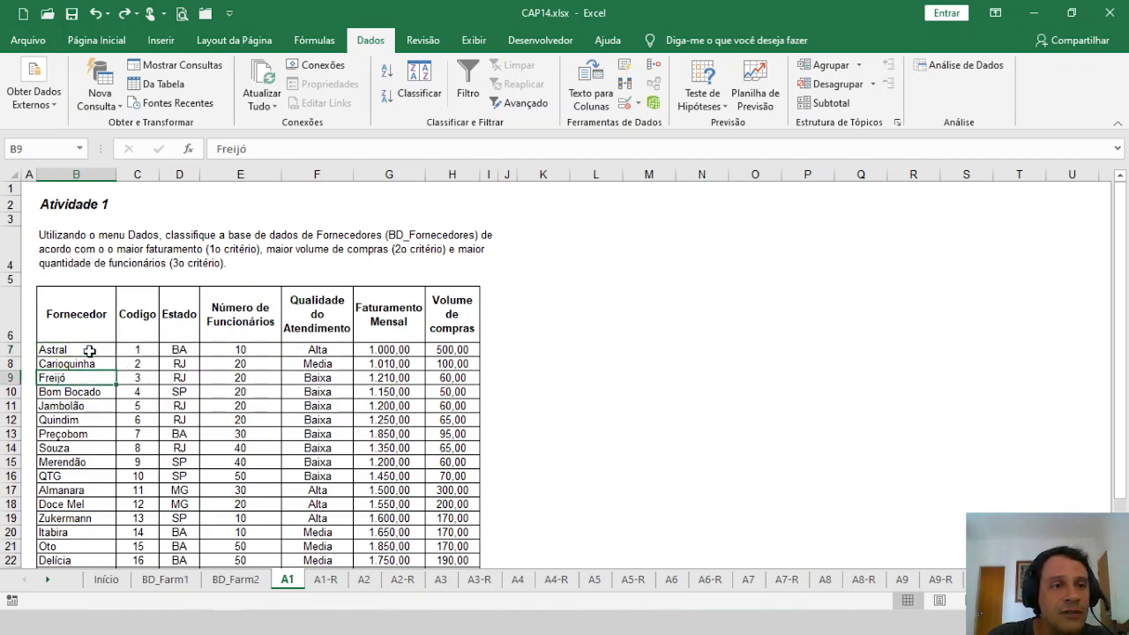
click(76, 347)
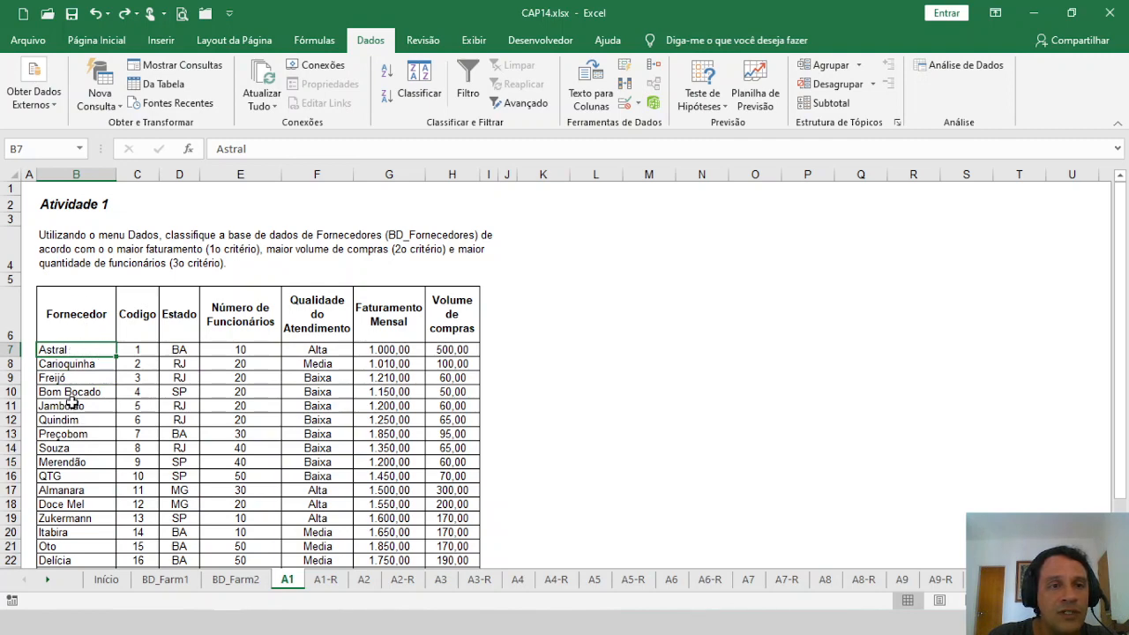
click(385, 78)
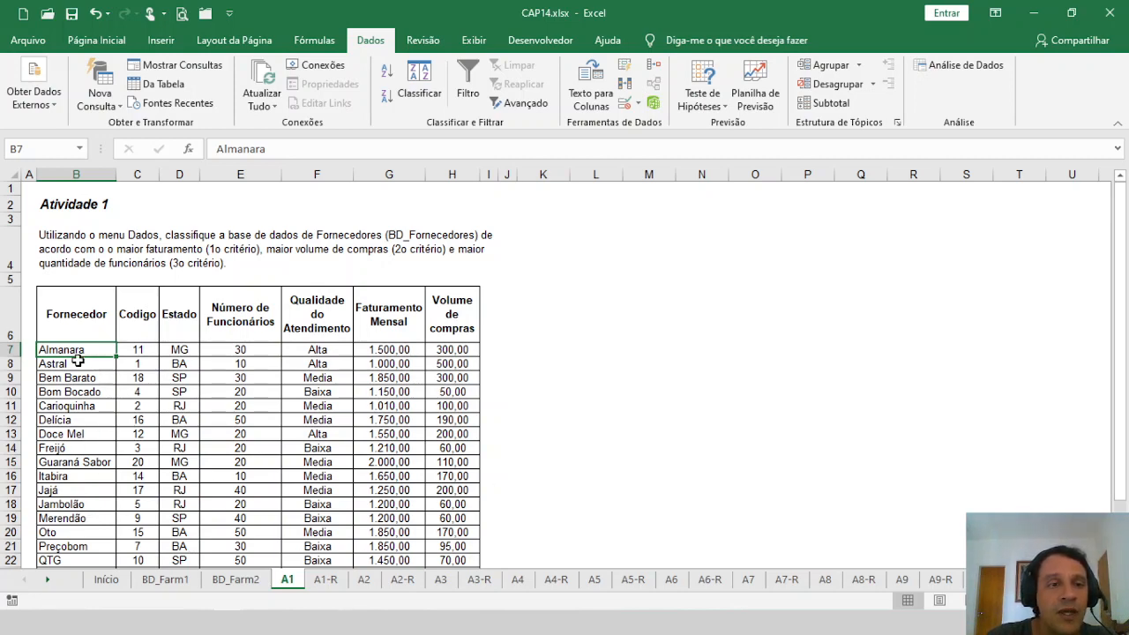
Step: Check the whole Almanara record in row 7 and undo the alphabetical sort
drag(68, 349, 436, 350)
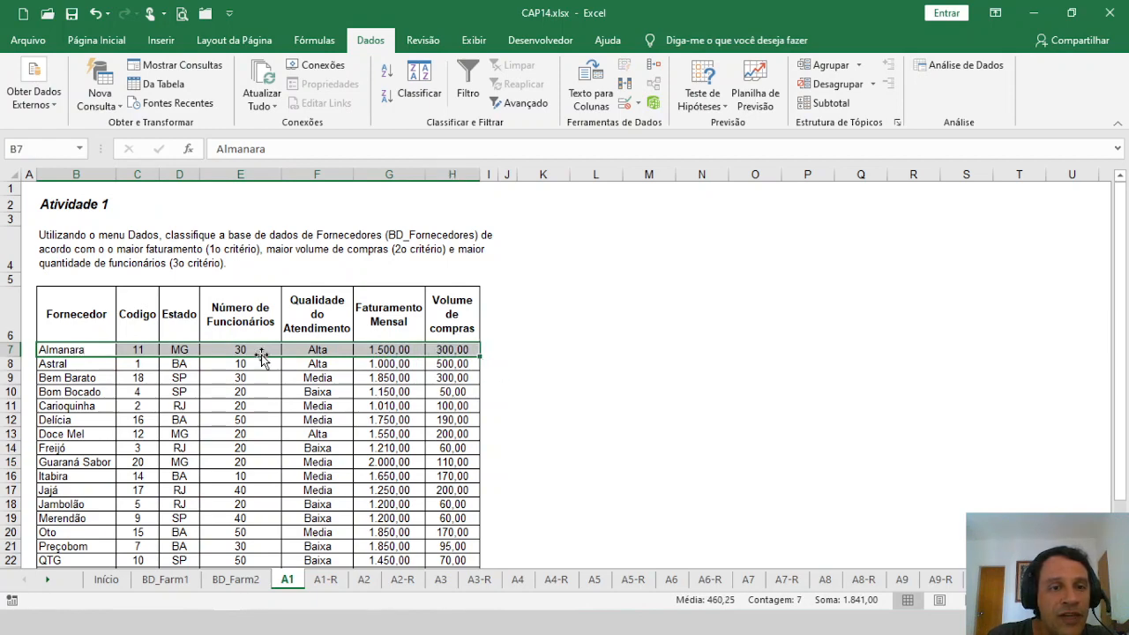
drag(261, 357, 238, 355)
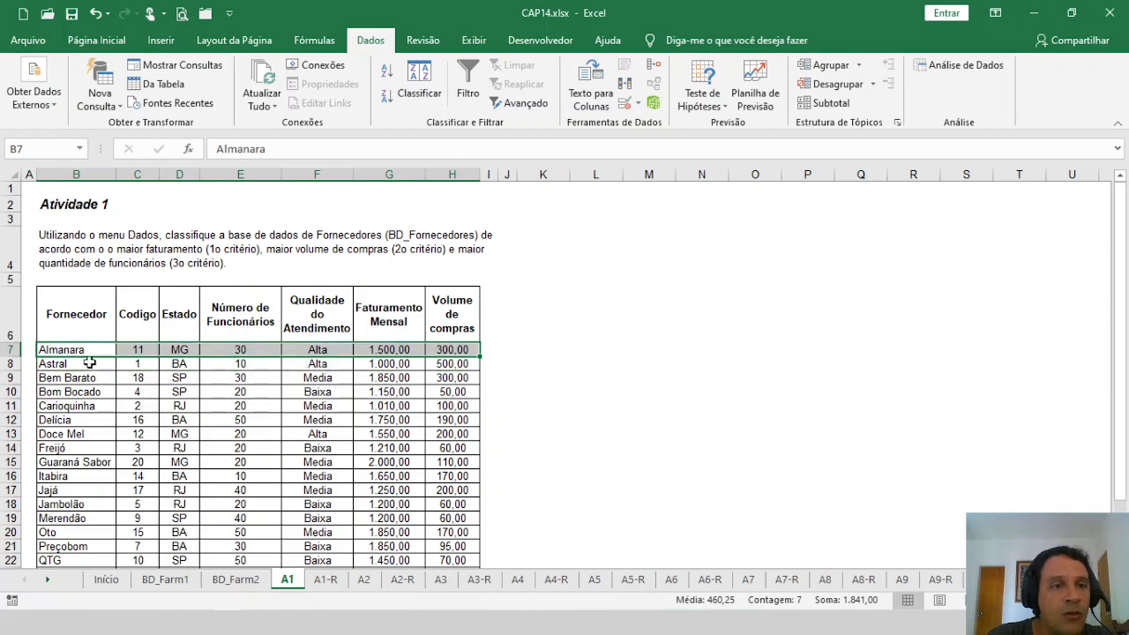
click(71, 349)
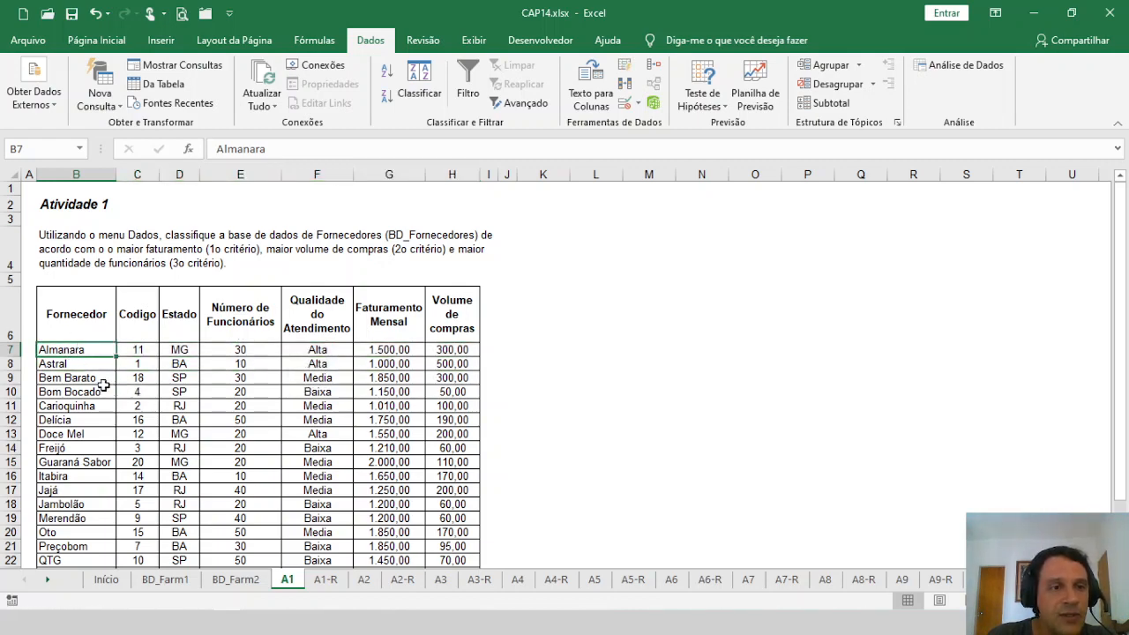
key(ctrl+z)
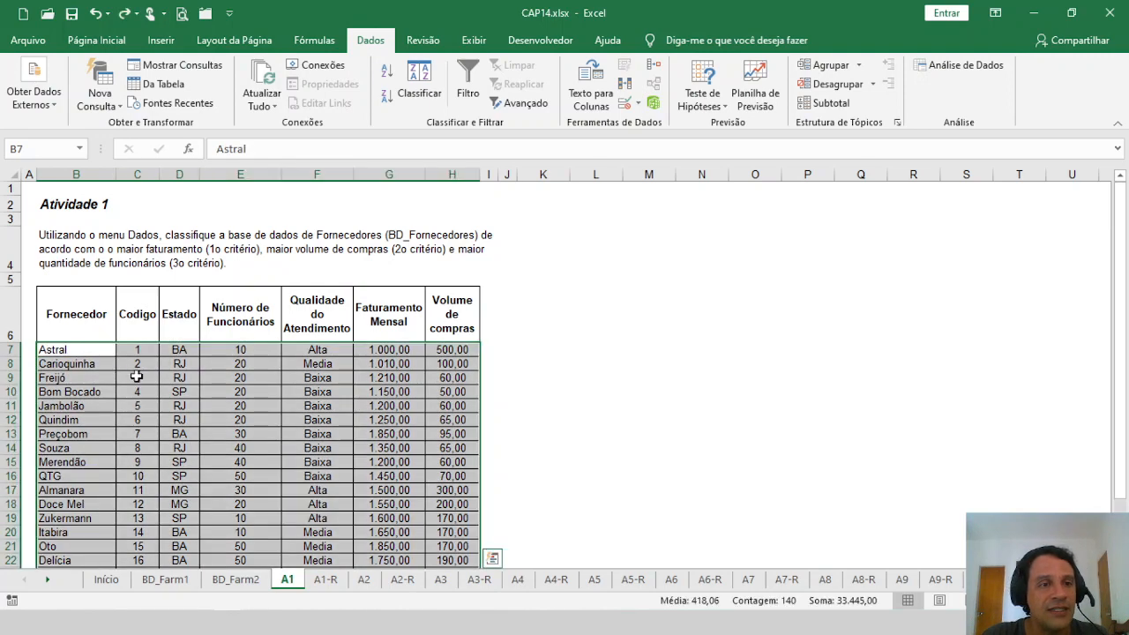
Step: Try sorting only the Fornecedor names in B7:B26 from A to Z with Continuar com a seleção atual, and cancel the sort warning
click(102, 376)
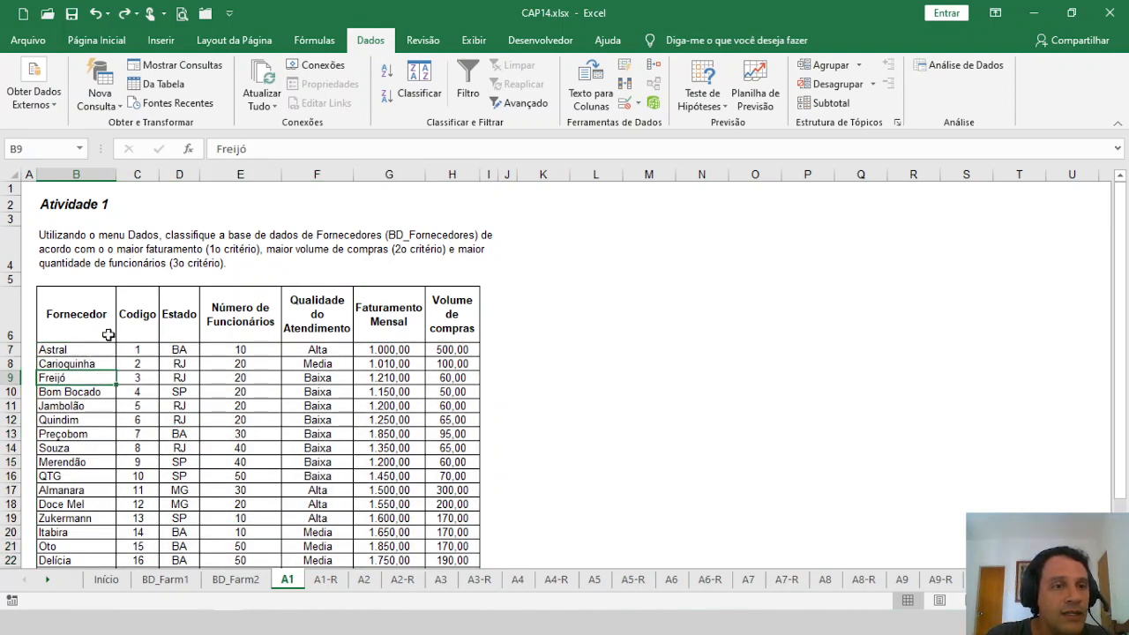
drag(71, 351, 84, 528)
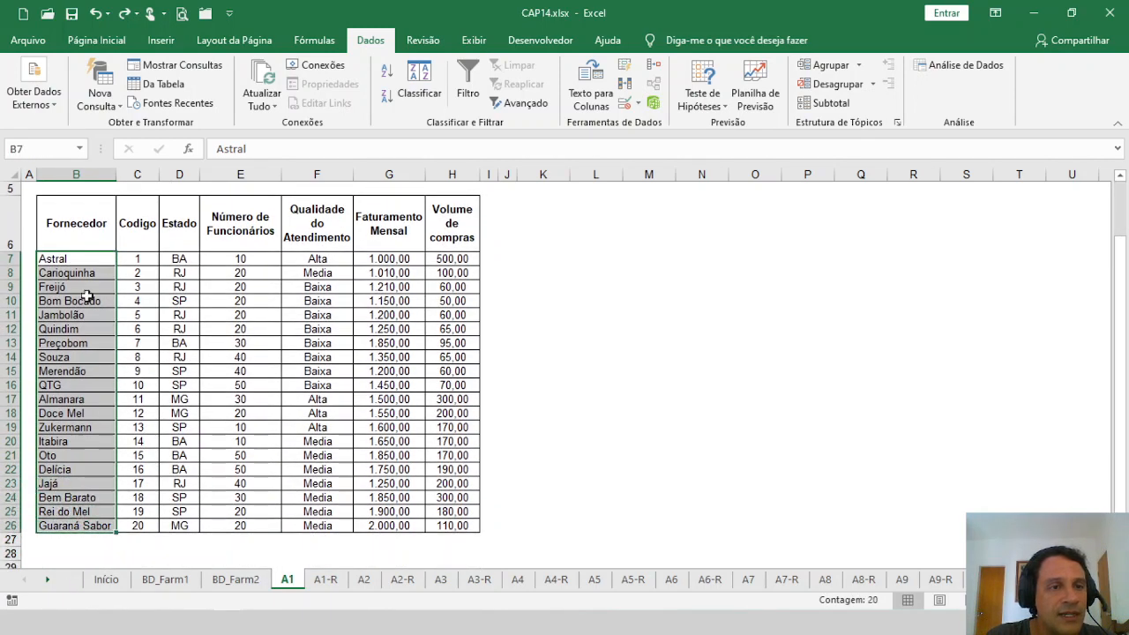
click(382, 75)
drag(690, 262, 345, 256)
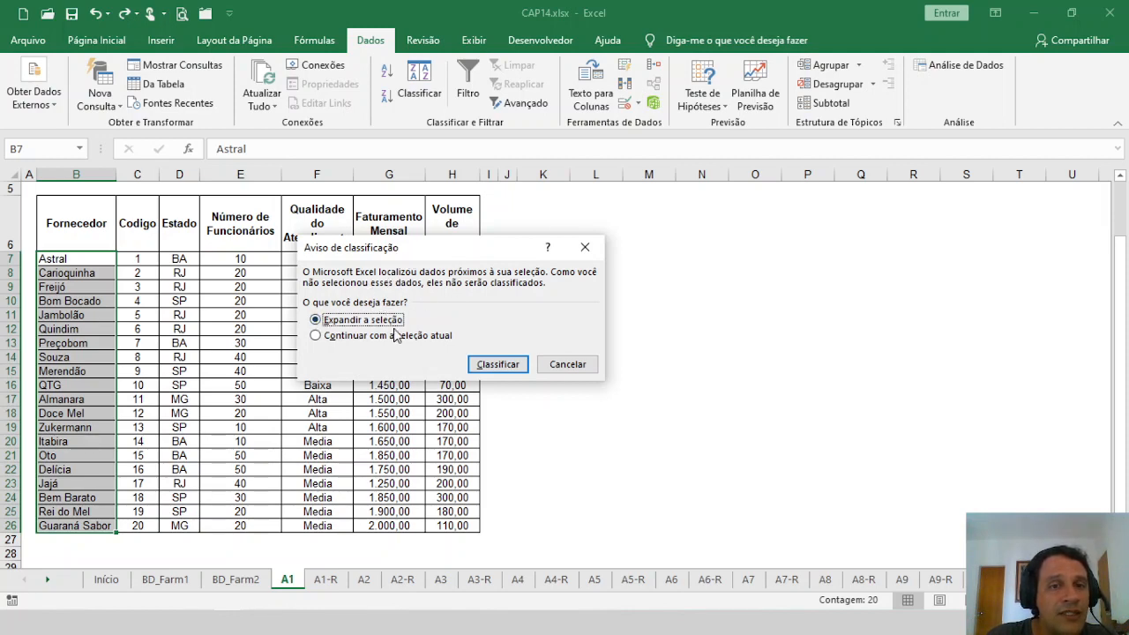
drag(433, 246, 424, 353)
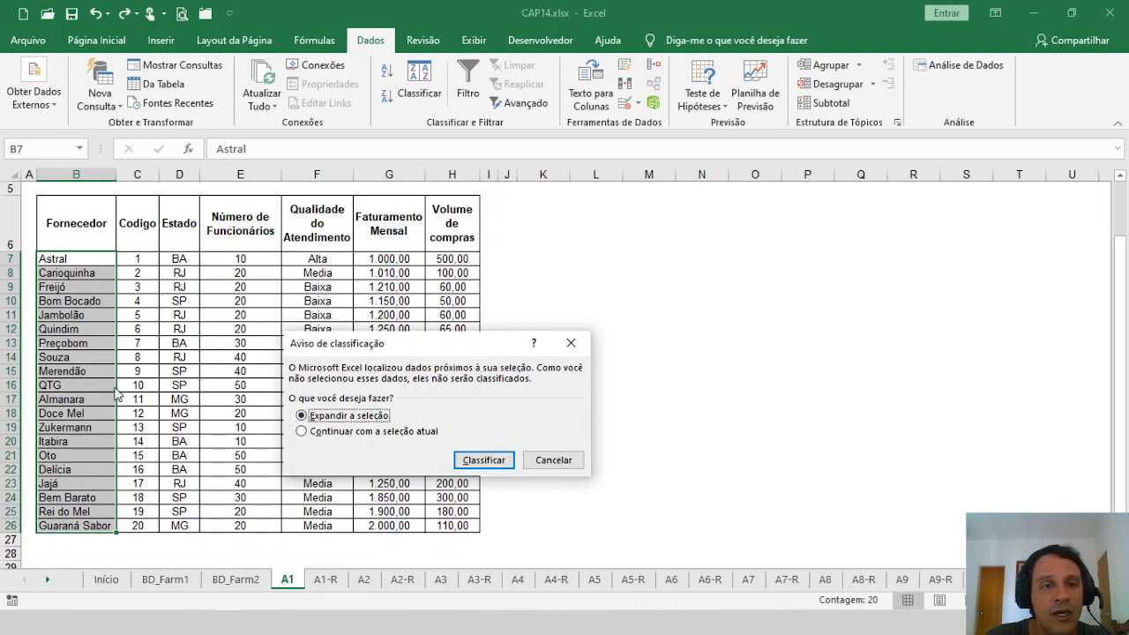
click(302, 431)
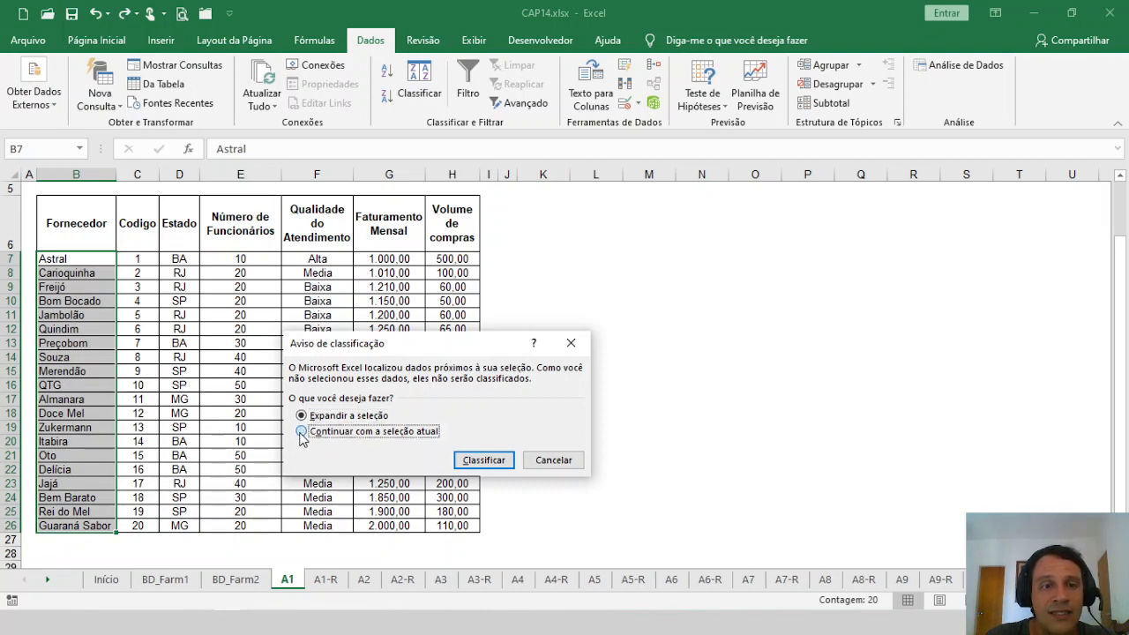
click(553, 460)
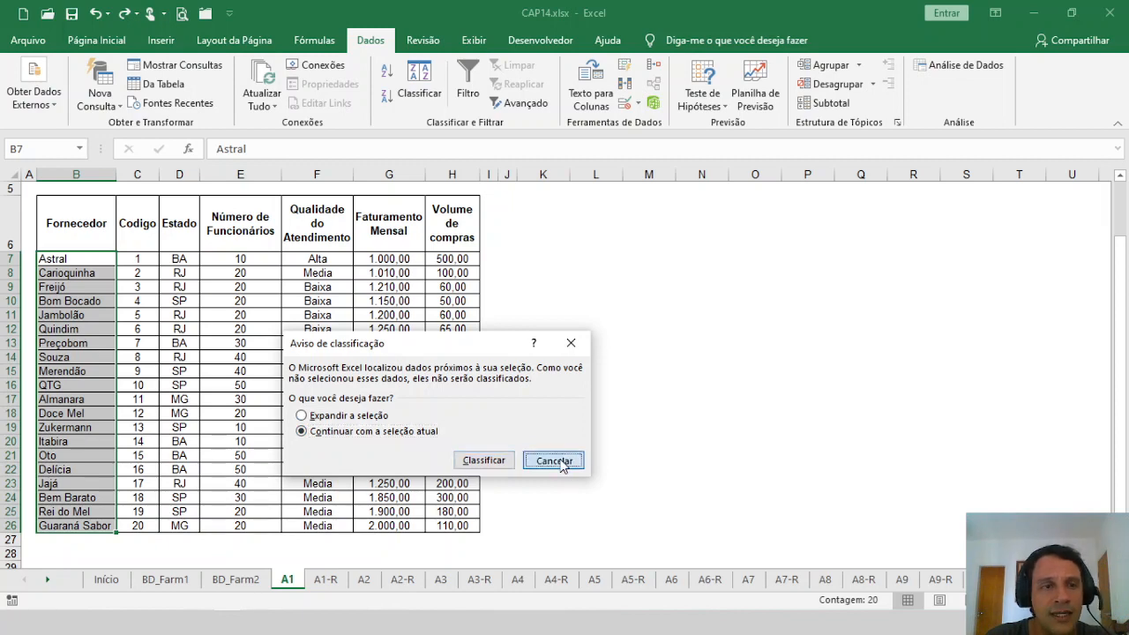
Step: Sort the entire supplier table alphabetically by Fornecedor, in ascending order, starting from a single cell in that column
click(167, 300)
click(168, 300)
scroll(156, 298, up, 2)
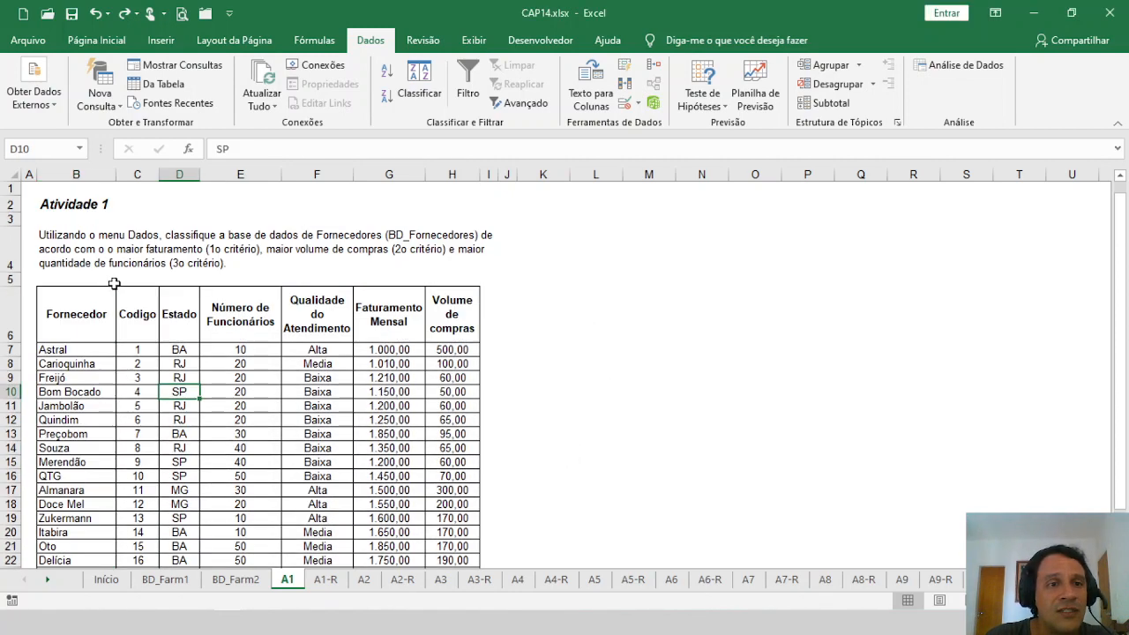
click(88, 349)
click(386, 71)
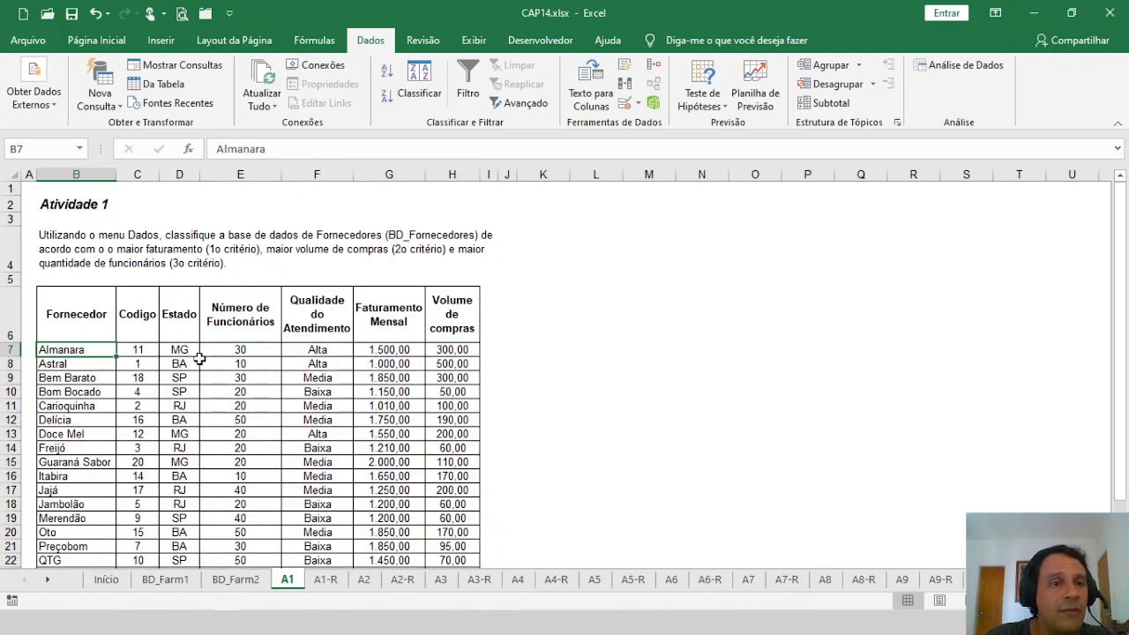
Step: Sort the supplier table by Número de Funcionários in descending order, followed by Faturamento Mensal in ascending and finally descending order
click(239, 351)
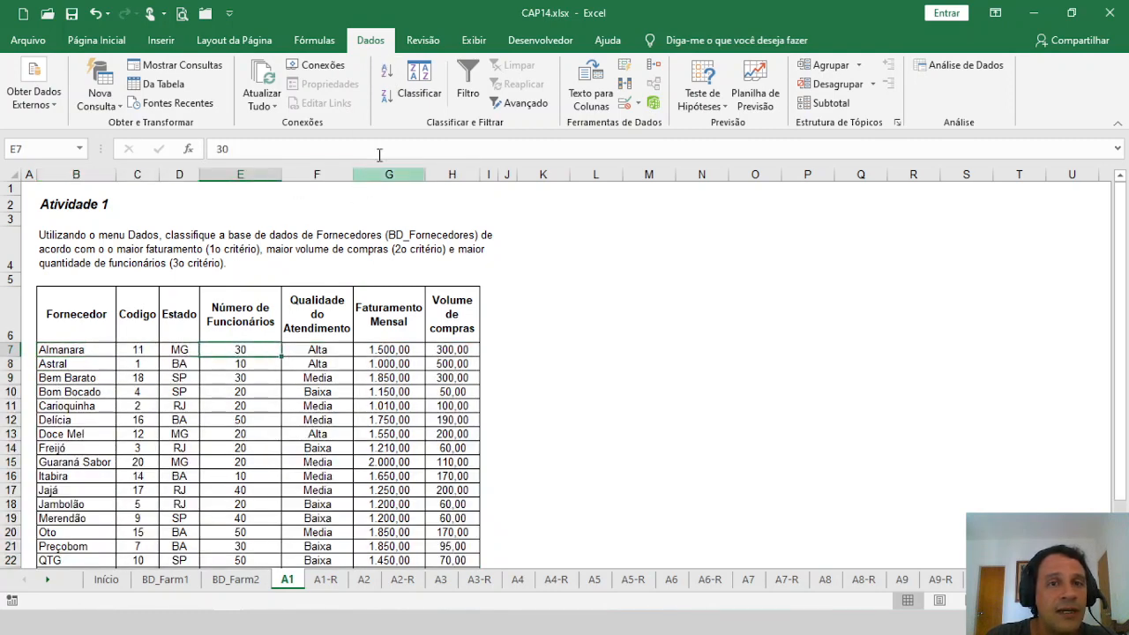
click(384, 100)
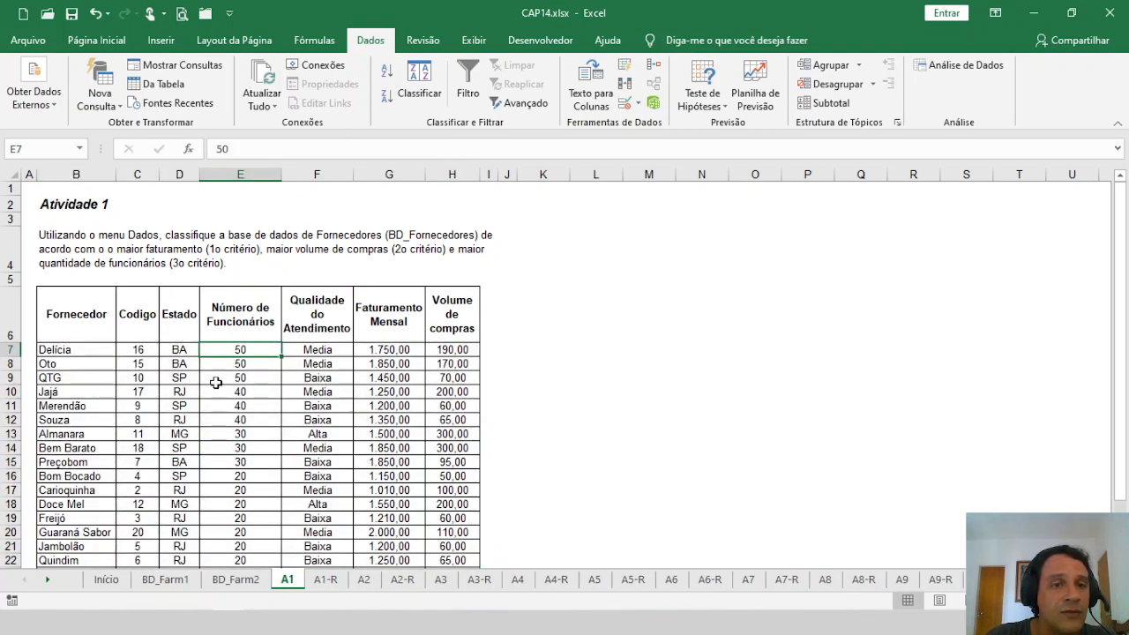
click(397, 351)
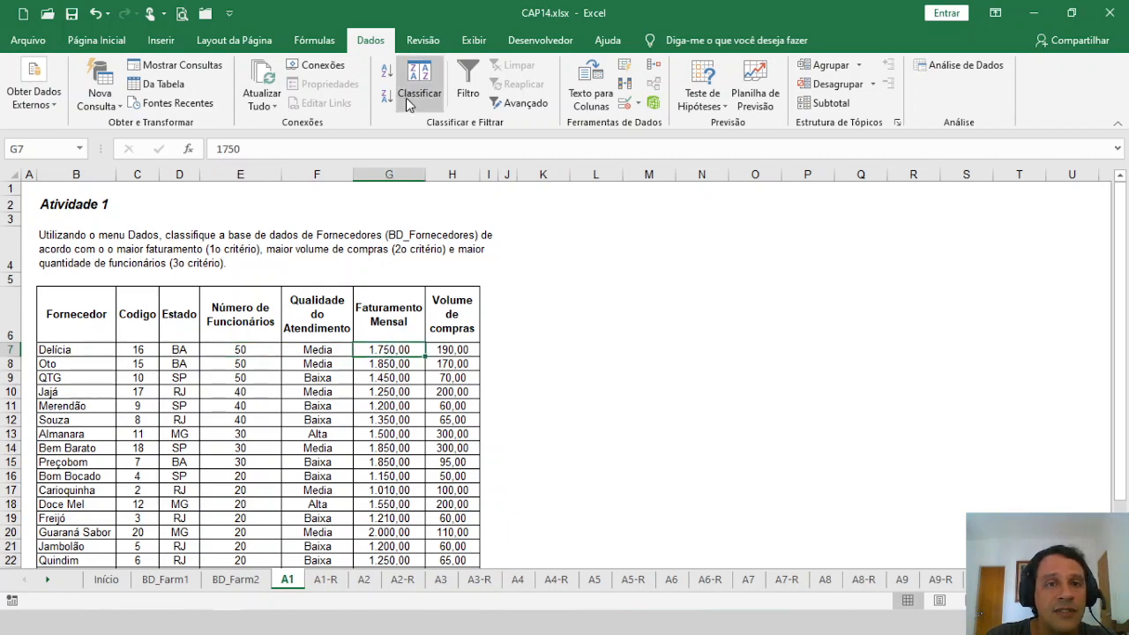
click(386, 72)
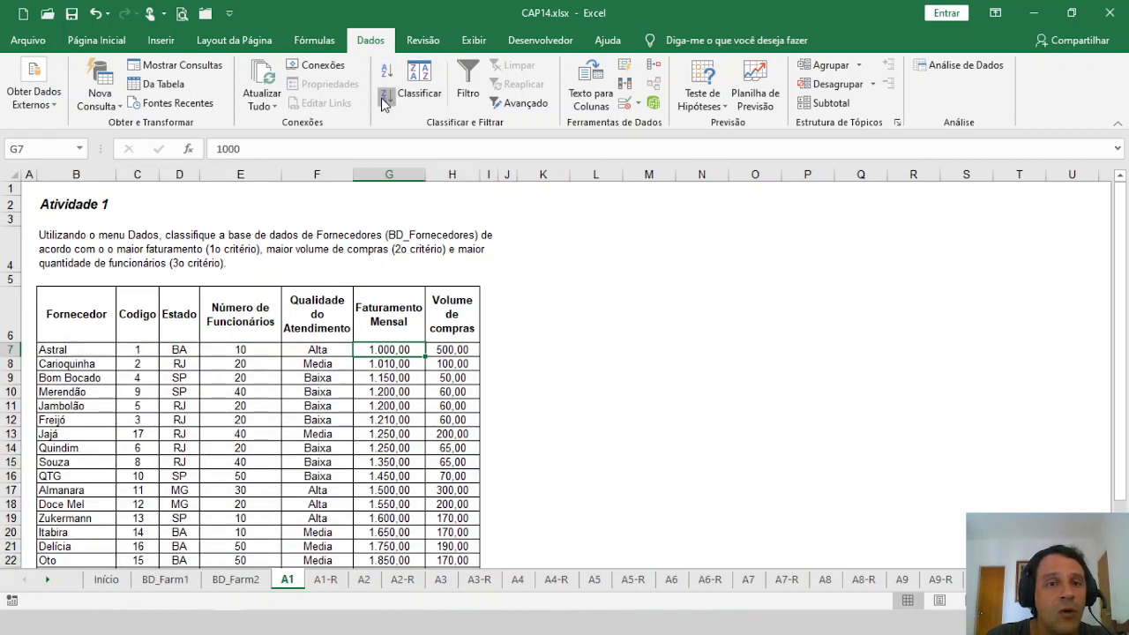
click(386, 96)
Step: Sort the supplier table by Volume de compras in ascending and then descending order, and reapply the descending sort through the Classificar settings
click(453, 349)
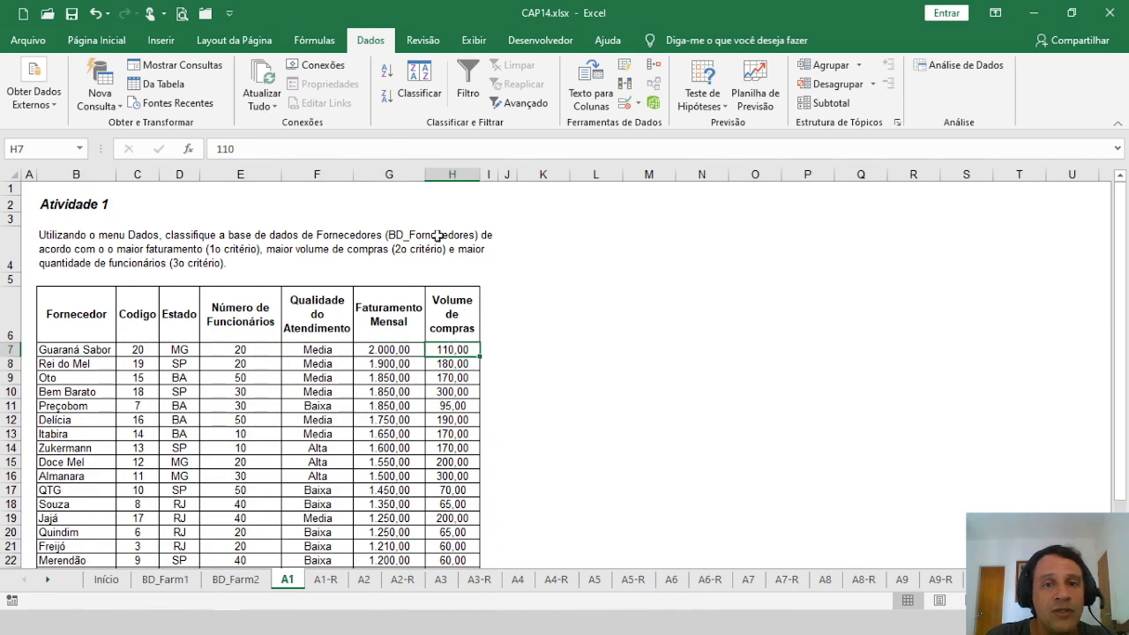
click(387, 74)
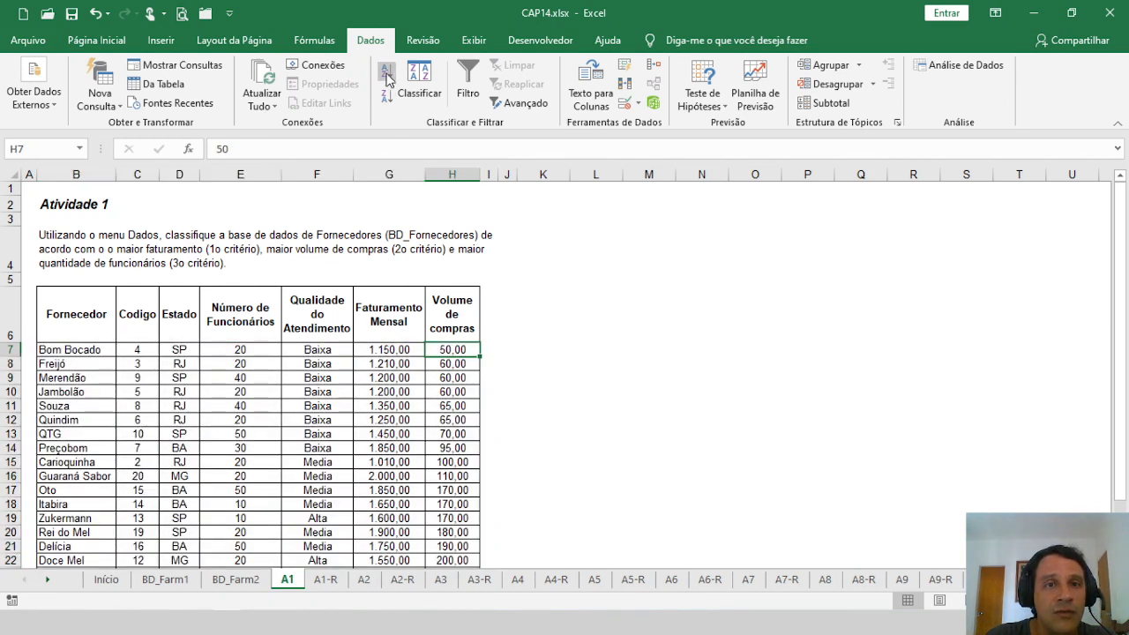
click(385, 96)
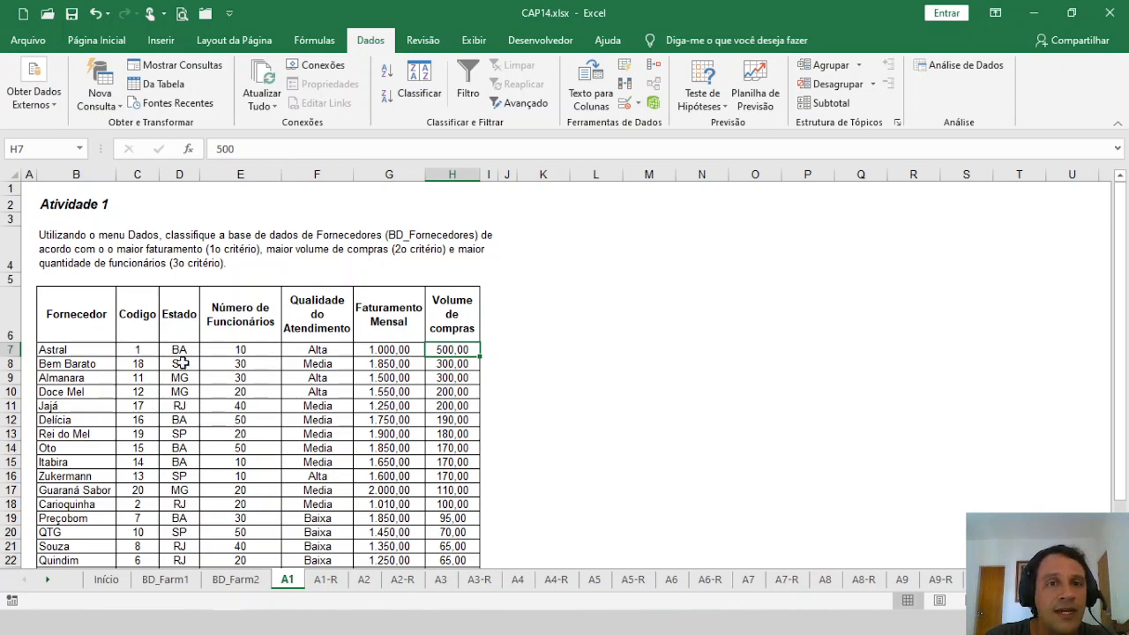
click(422, 90)
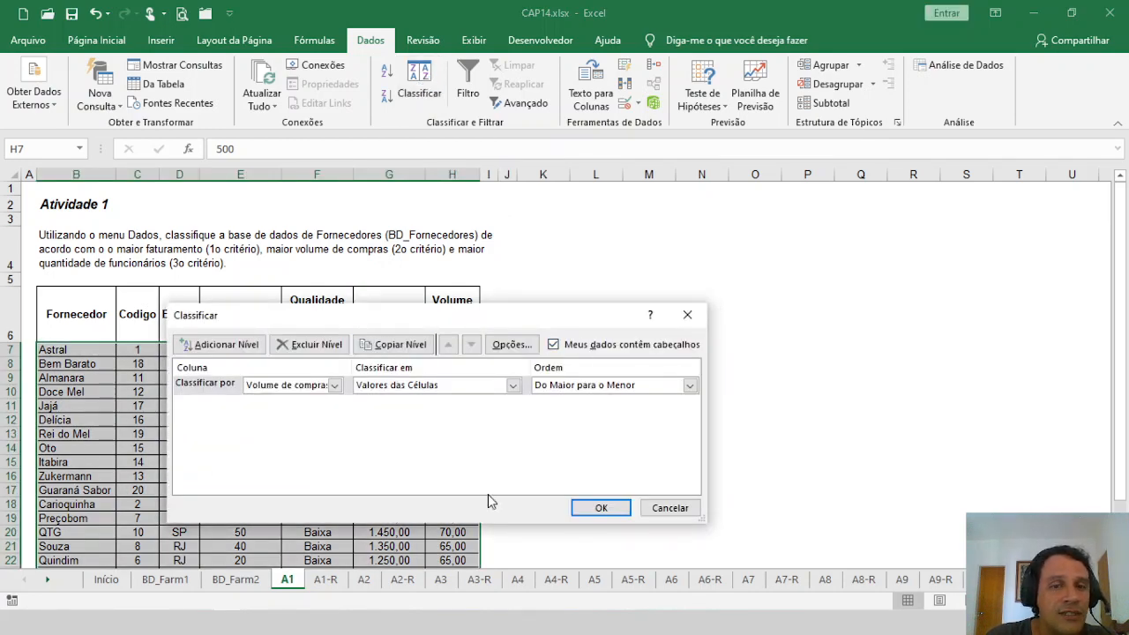
click(601, 507)
Step: Start a custom sort of the whole supplier table from a single cell, with Faturamento Mensal as the first criterion
click(278, 366)
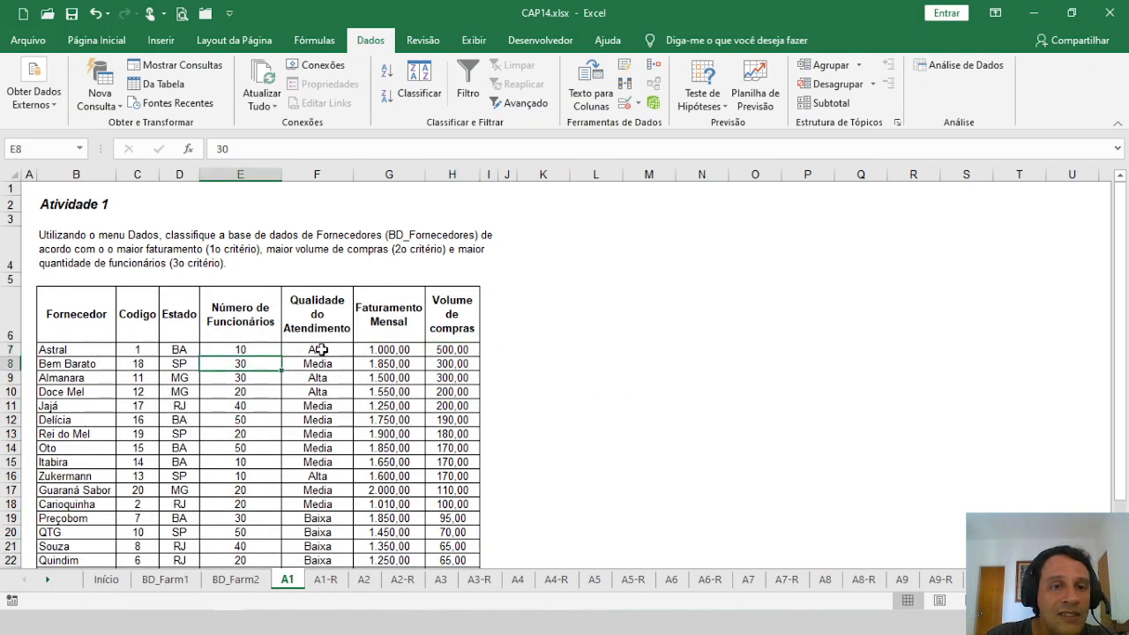
click(305, 392)
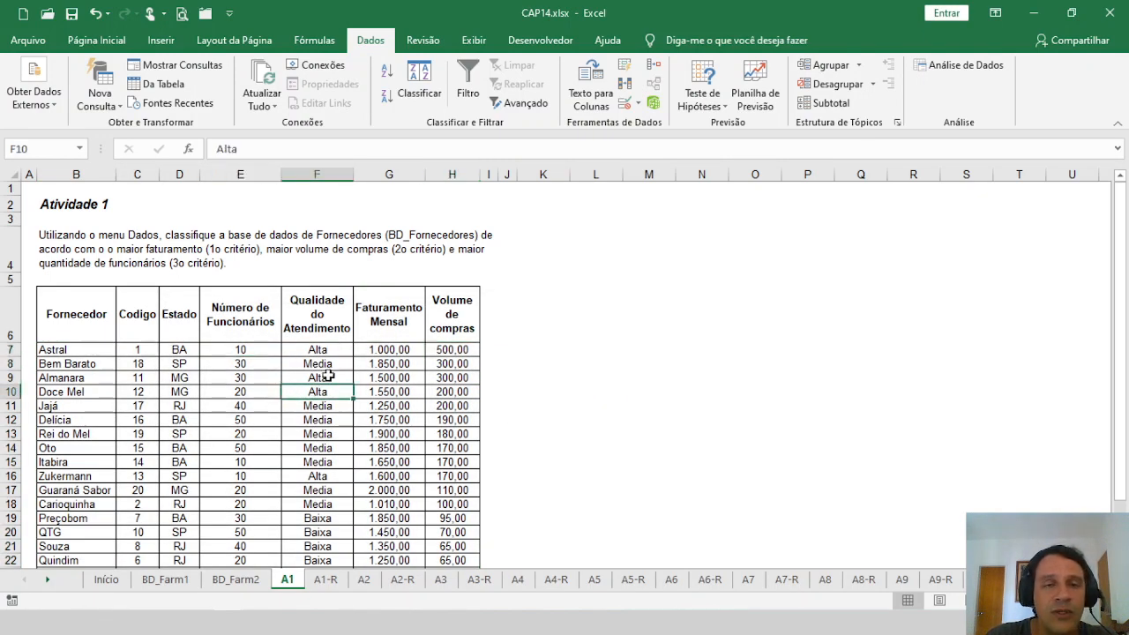
click(420, 81)
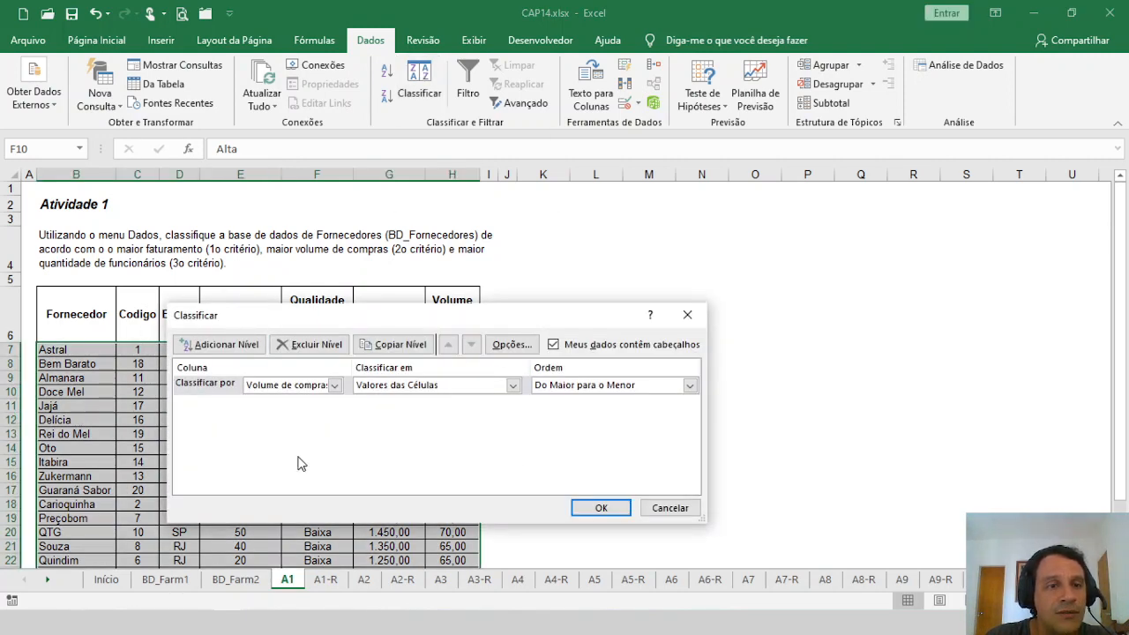
drag(292, 313, 453, 283)
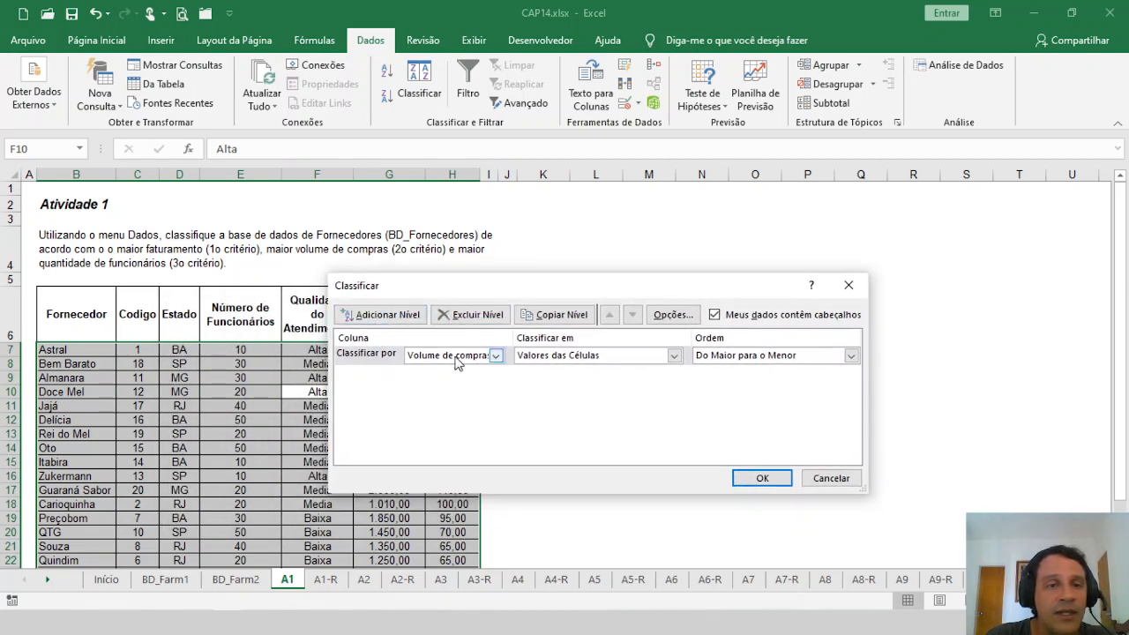
click(497, 356)
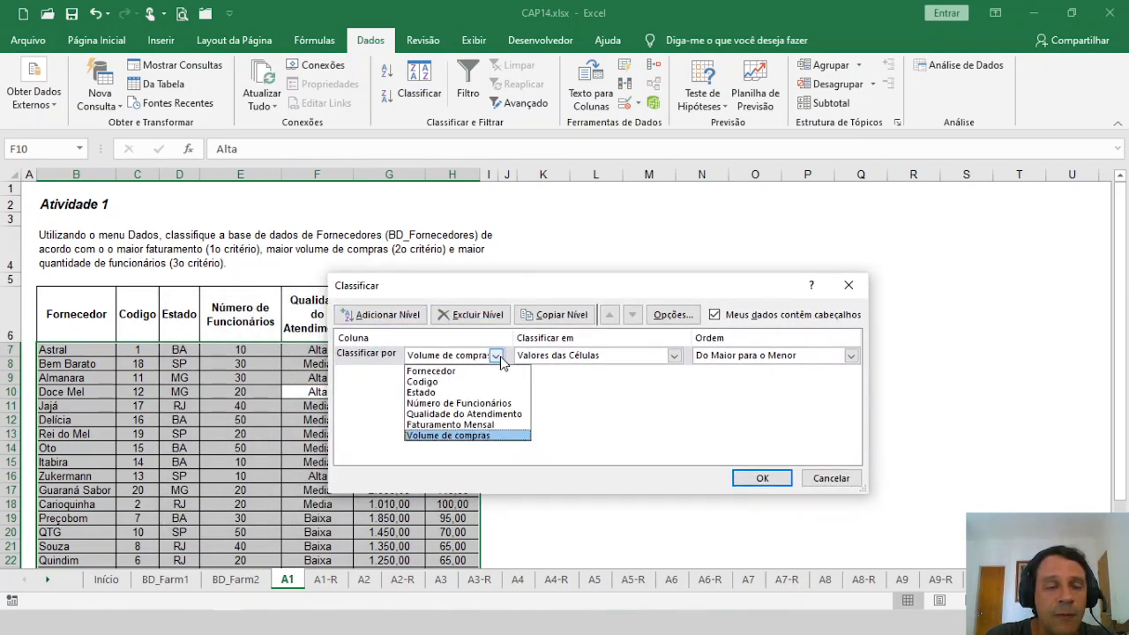
click(484, 425)
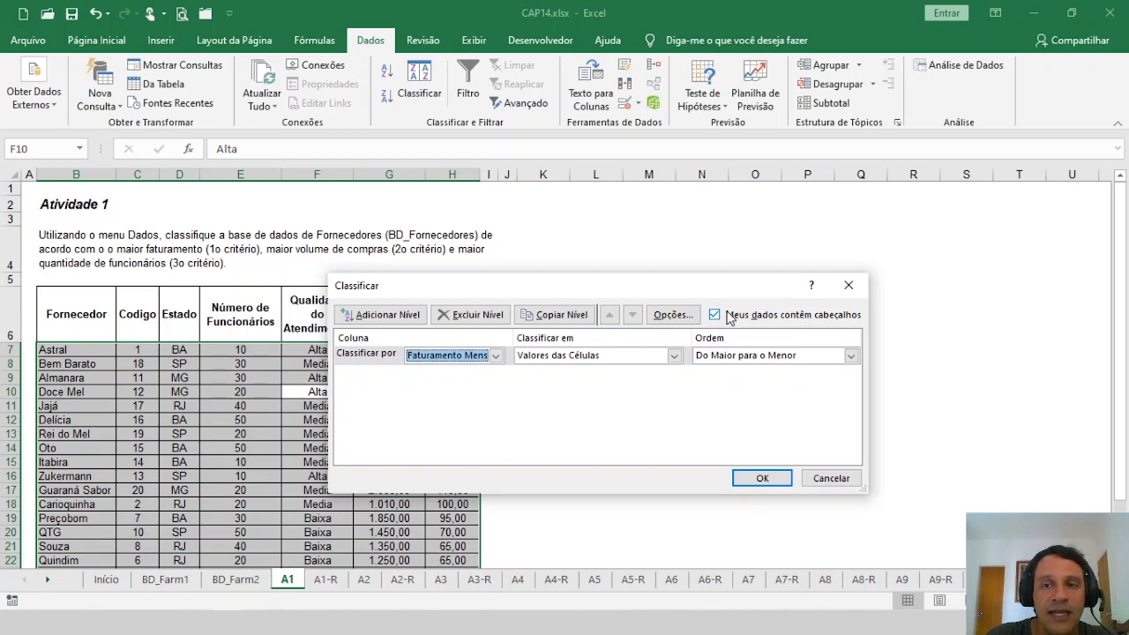
Step: Add Volume de compras as the second sort level, ordered Do Maior para o Menor
click(379, 315)
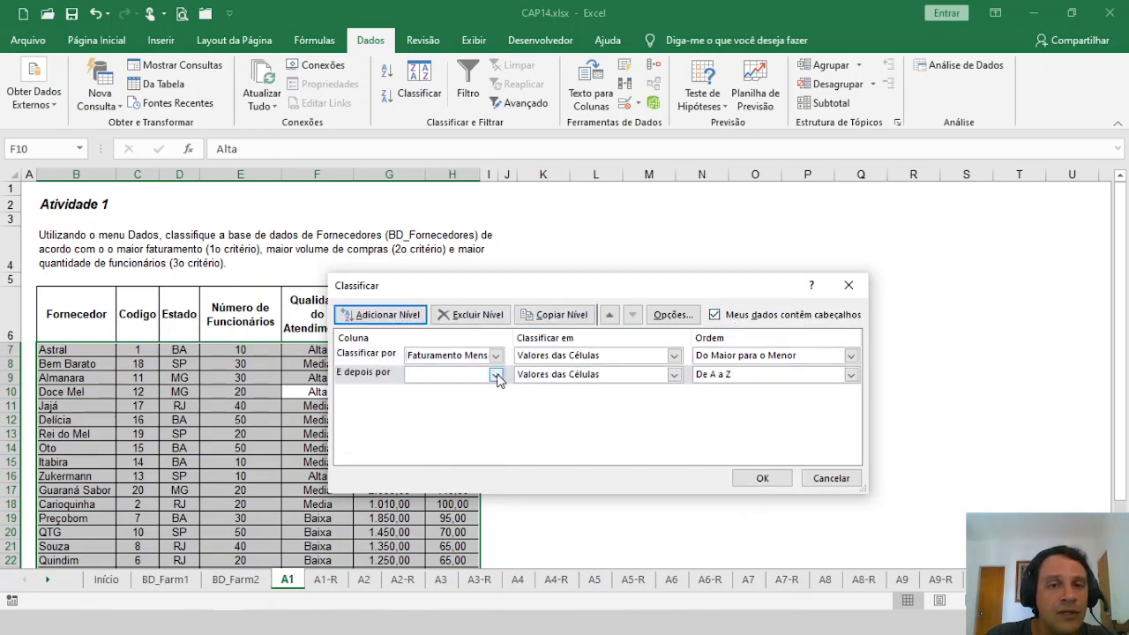
click(496, 375)
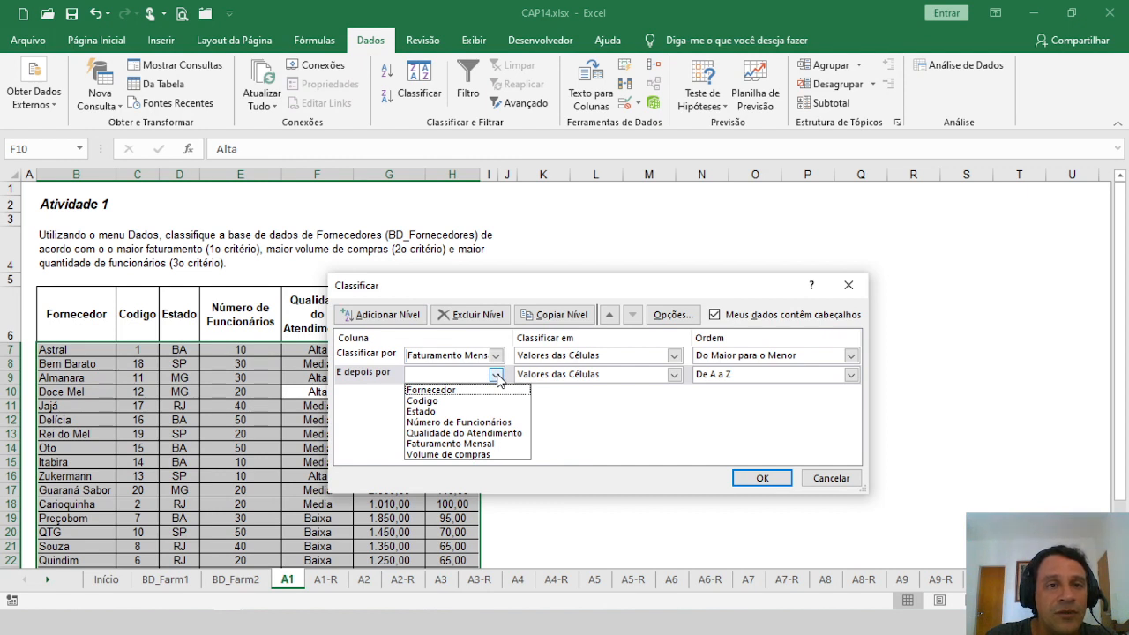
click(472, 455)
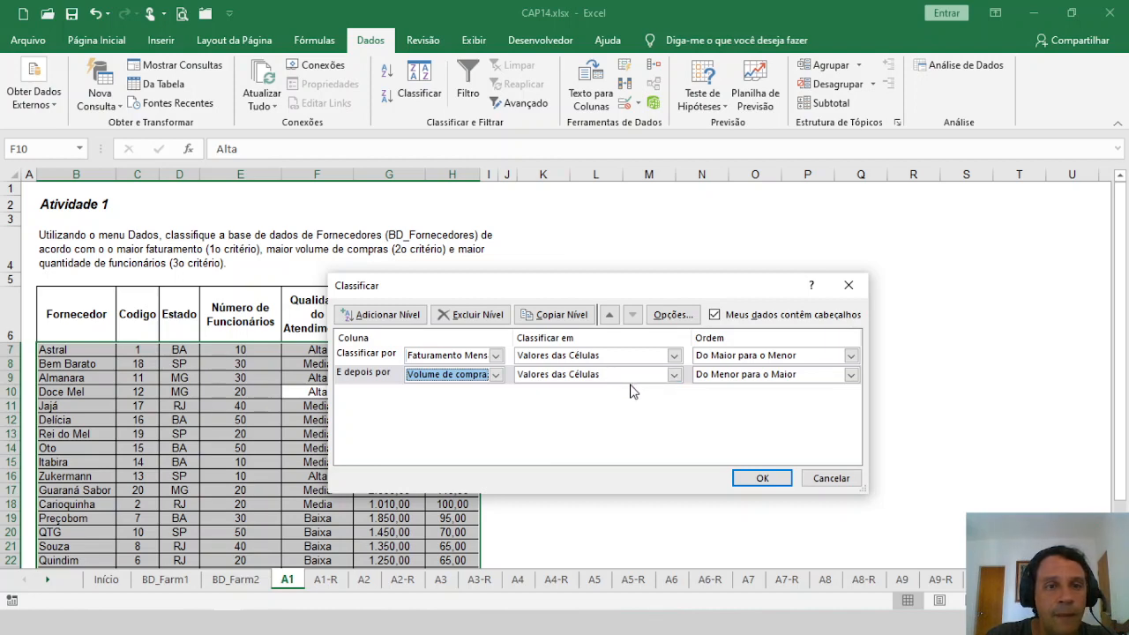
click(727, 377)
click(745, 401)
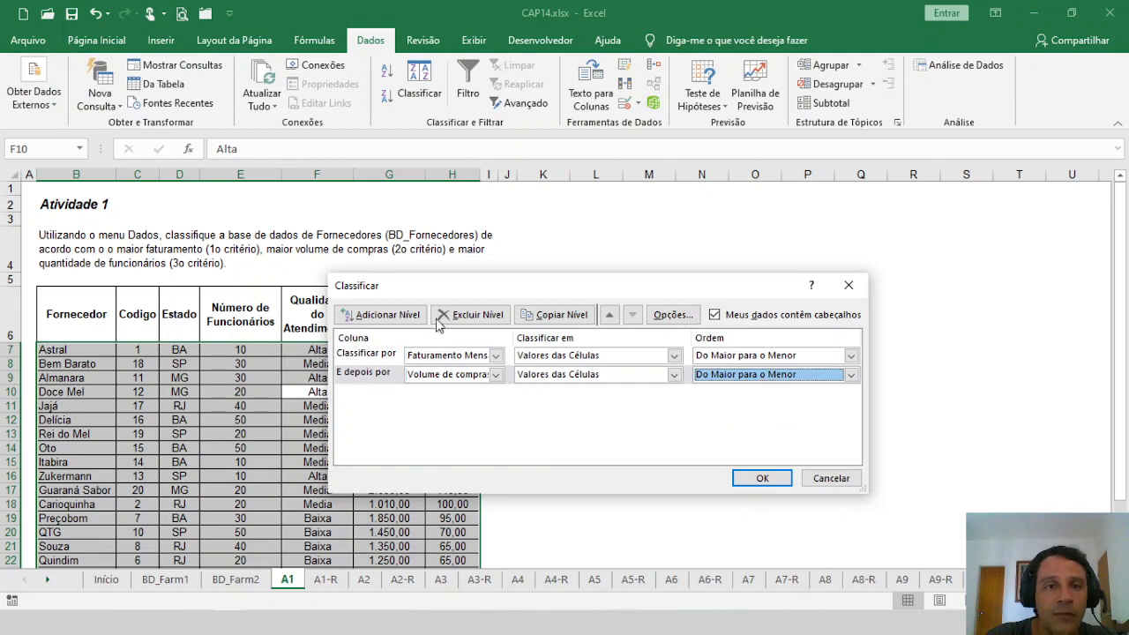
Step: Add Número de Funcionários as the third sort level, ordered Do Maior para o Menor, and apply the custom sort
click(388, 315)
click(425, 395)
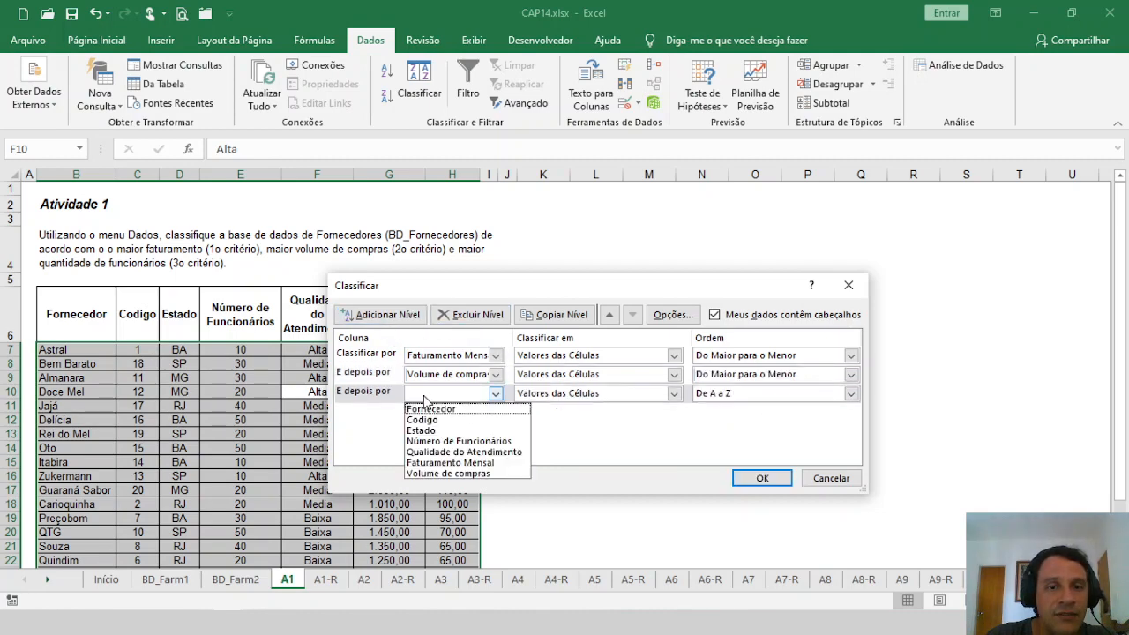
click(459, 443)
click(718, 393)
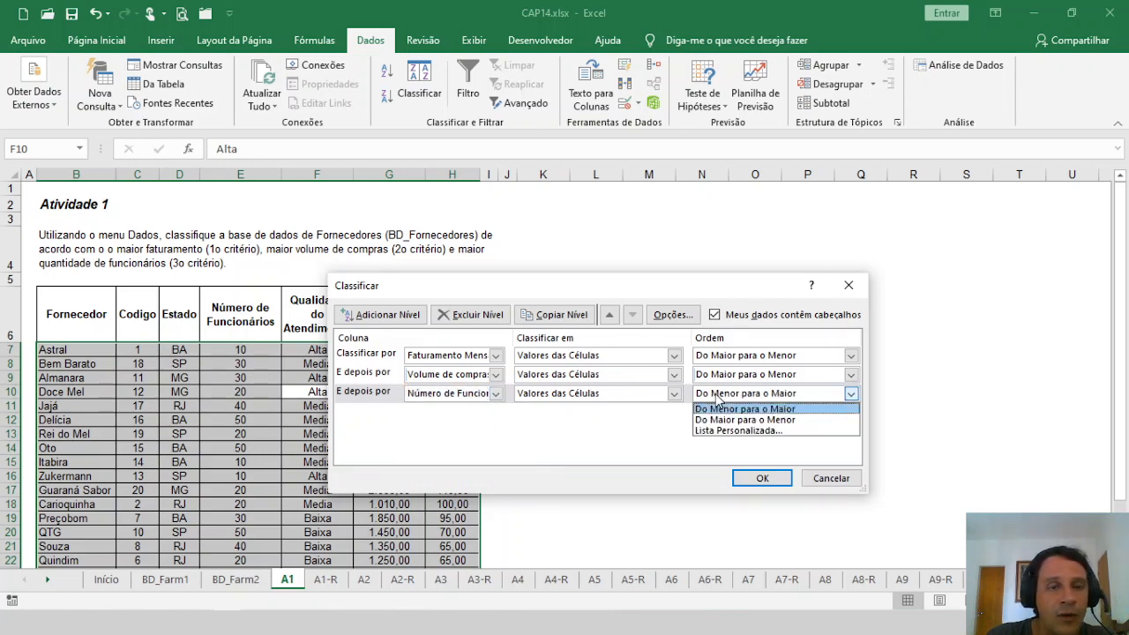
click(708, 420)
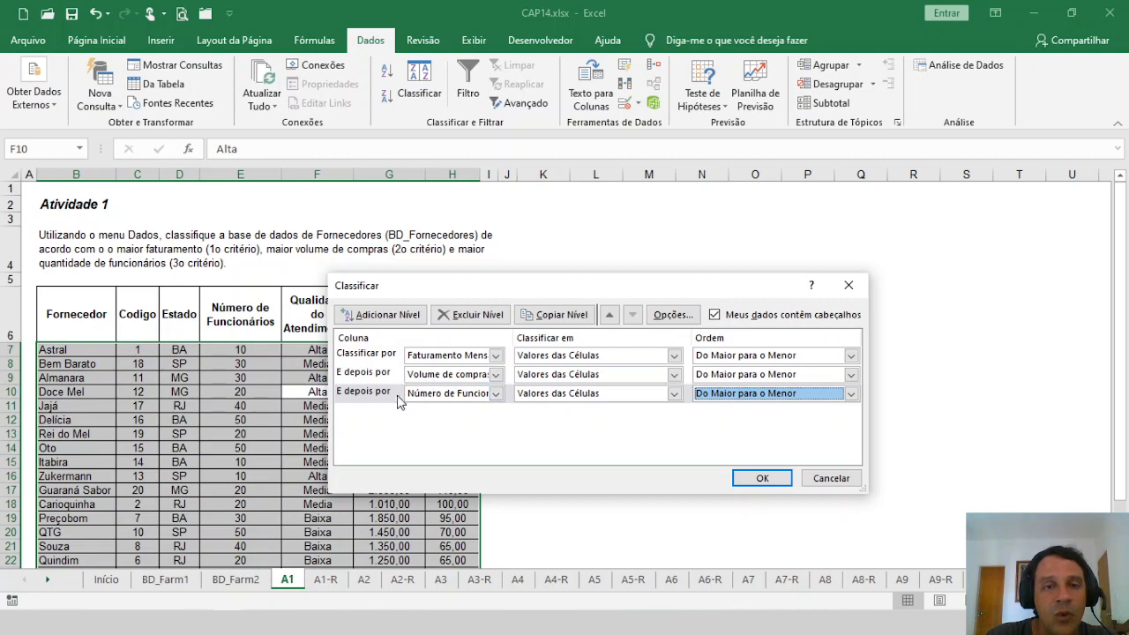
click(762, 478)
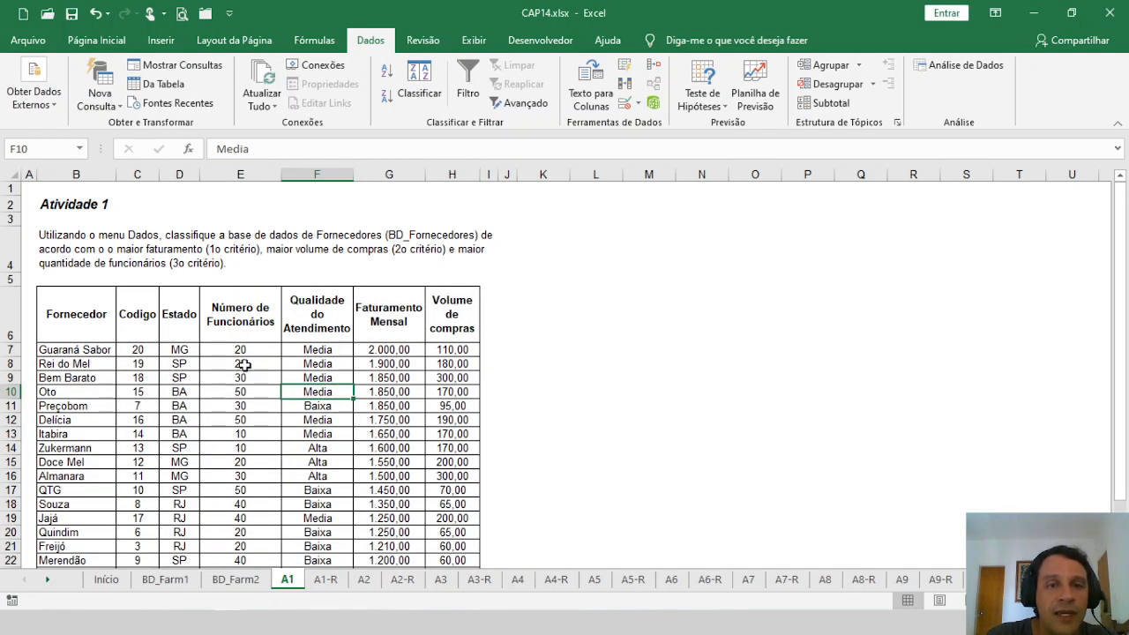
Step: Check the descending Faturamento Mensal values and how Volume de compras orders the suppliers tied at 1.850,00 in rows 9 to 11
click(384, 349)
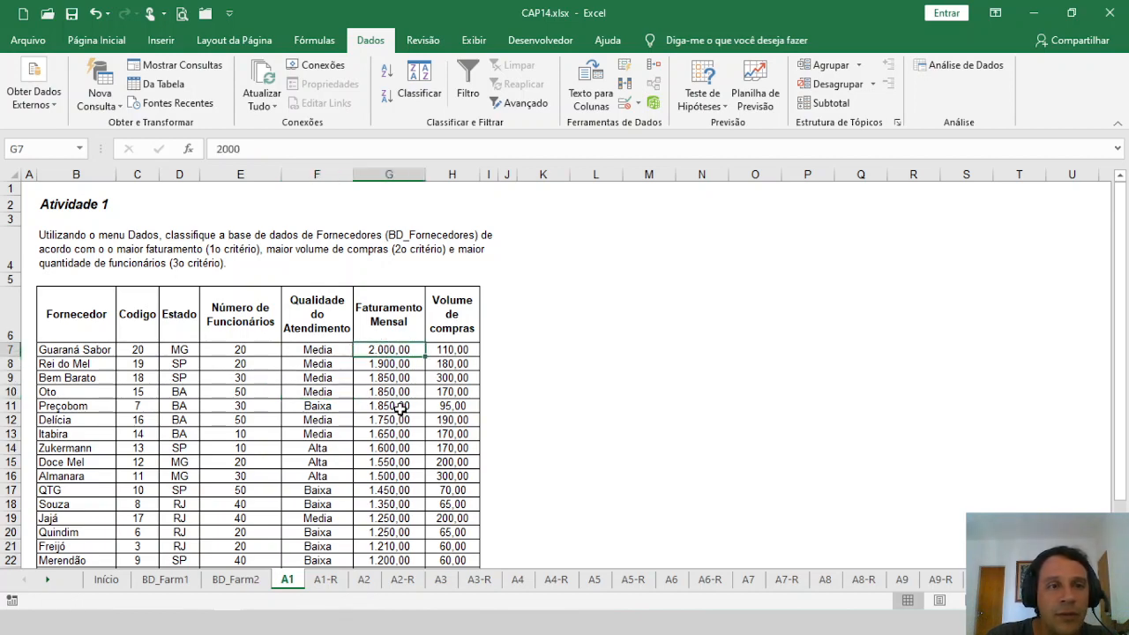
click(398, 363)
click(399, 377)
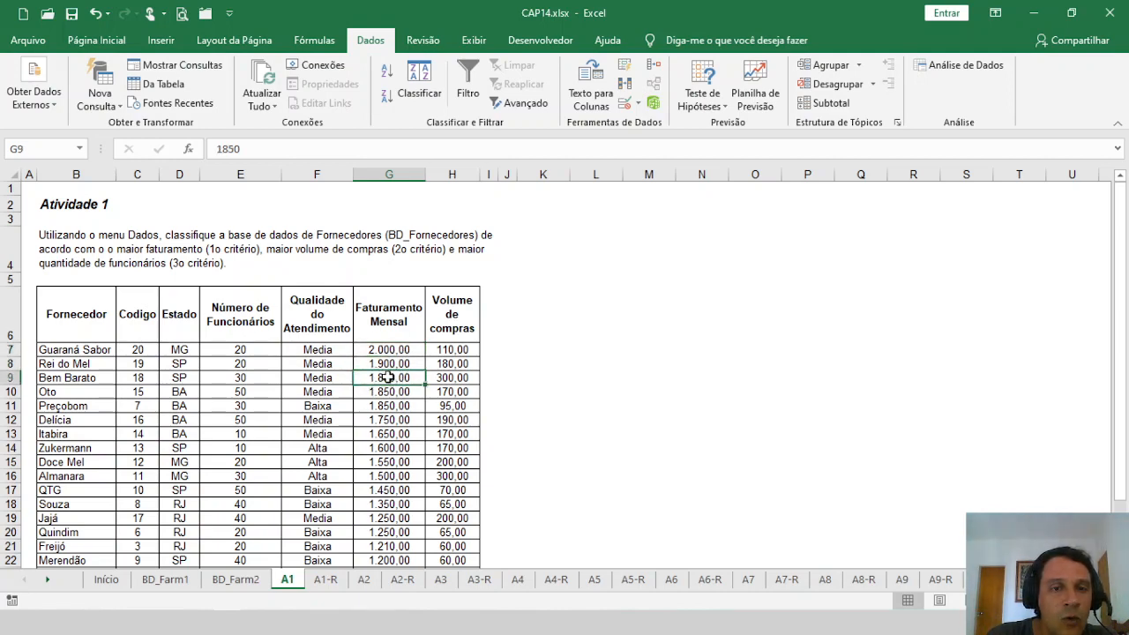
drag(385, 384, 378, 404)
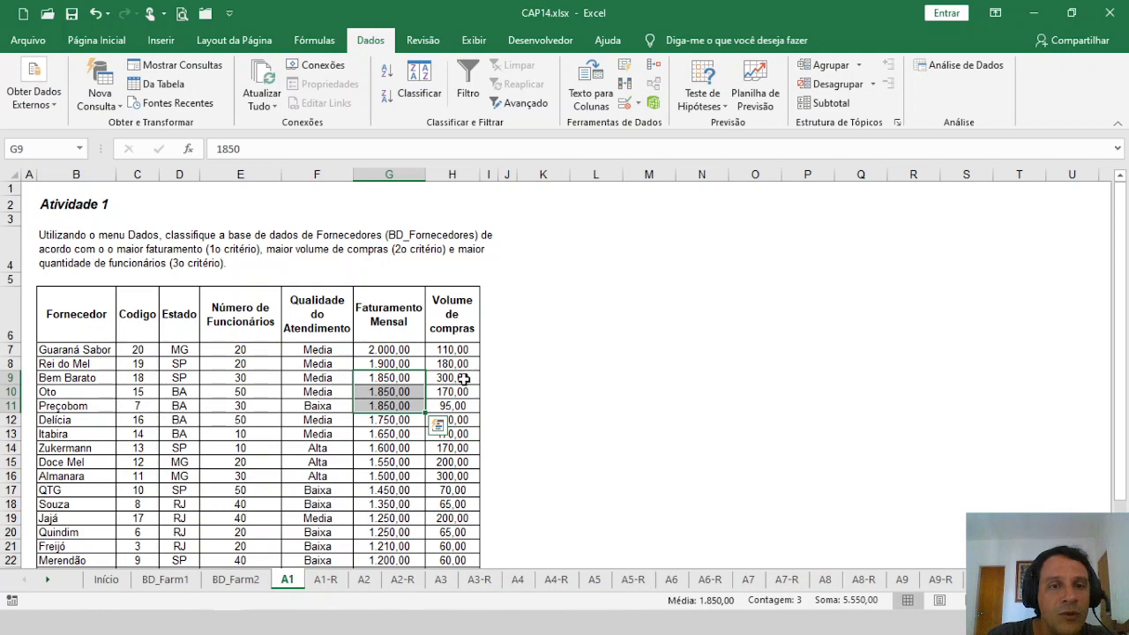
drag(463, 377, 434, 403)
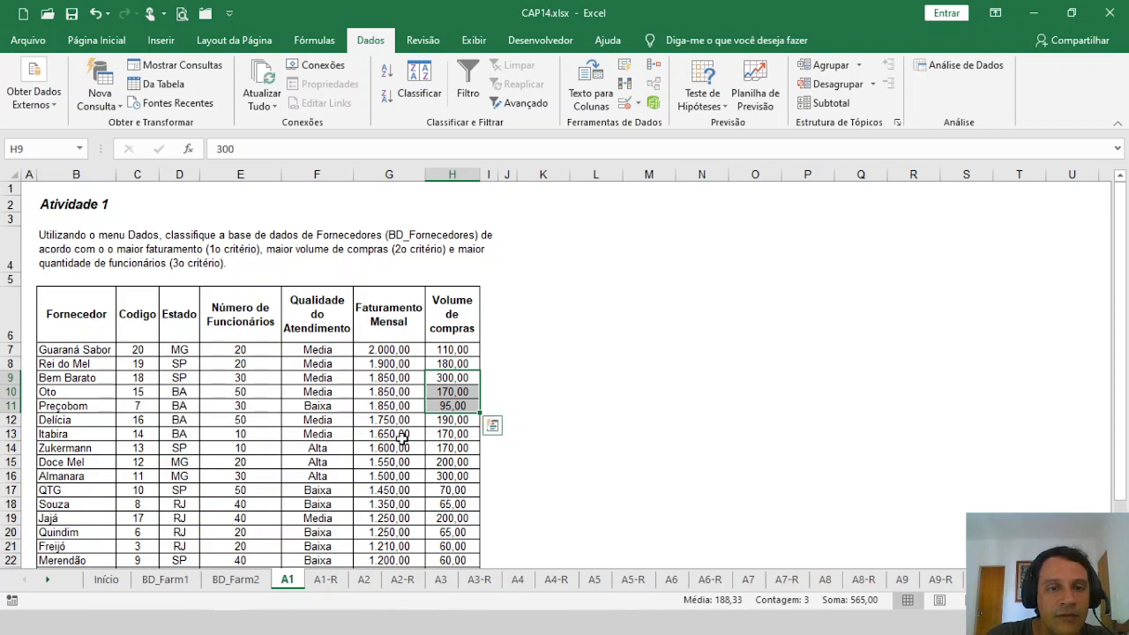
Step: Compare Faturamento Mensal, Volume de compras and Número de Funcionários for Merendão and Jambolão to check the third criterion's tie-break
scroll(403, 438, down, 1)
scroll(399, 371, down, 1)
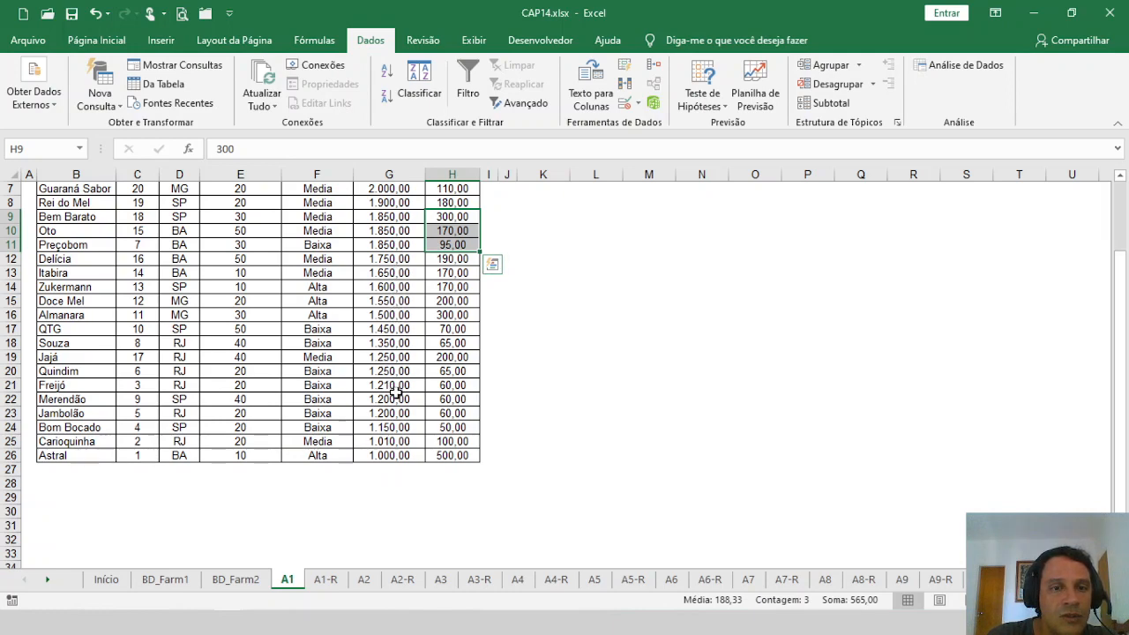
drag(394, 396, 395, 412)
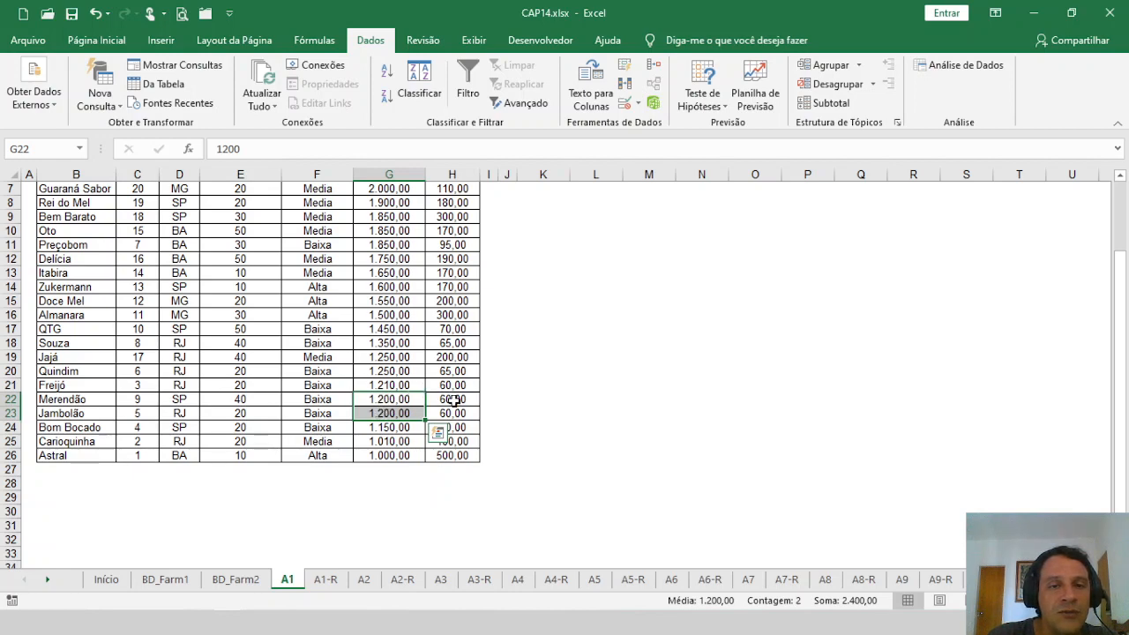
drag(452, 400, 449, 413)
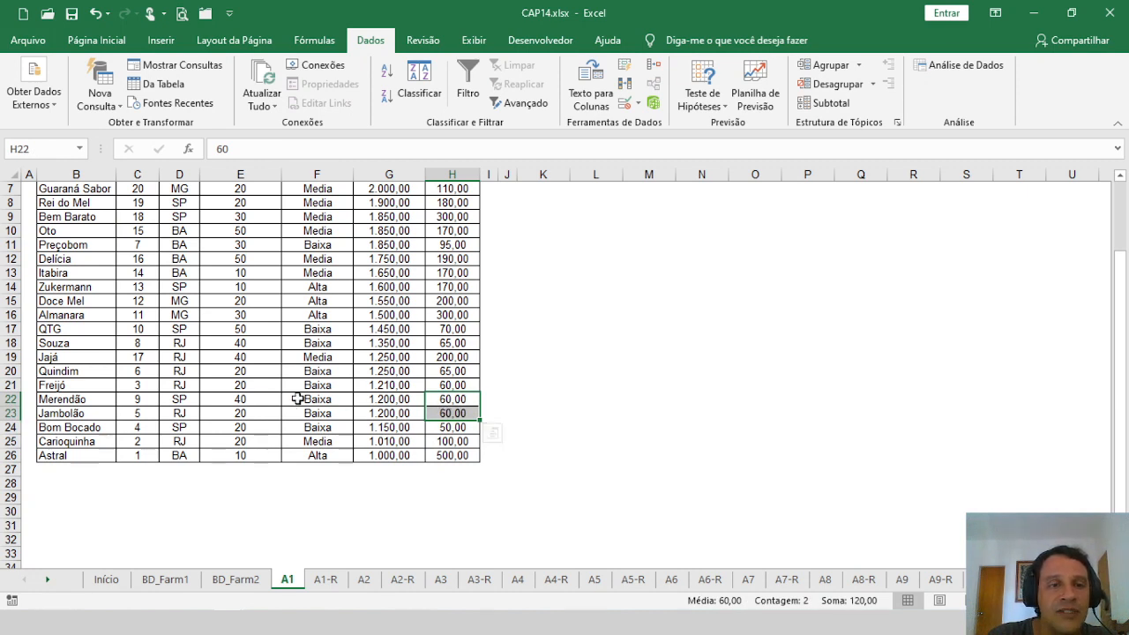
drag(259, 399, 259, 409)
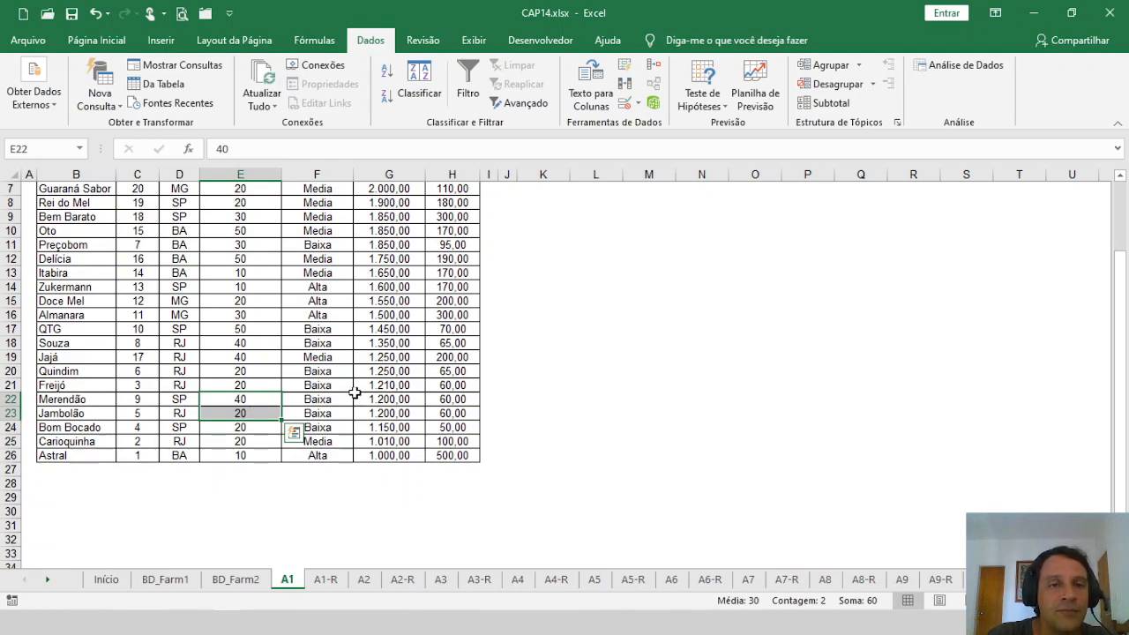
scroll(354, 392, up, 2)
click(376, 353)
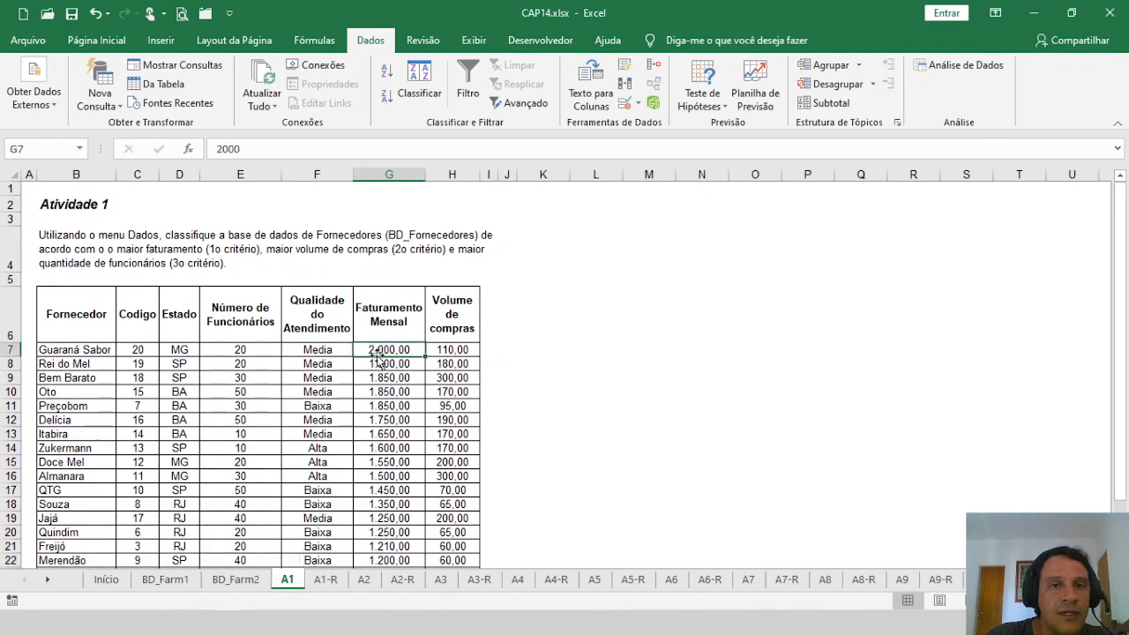